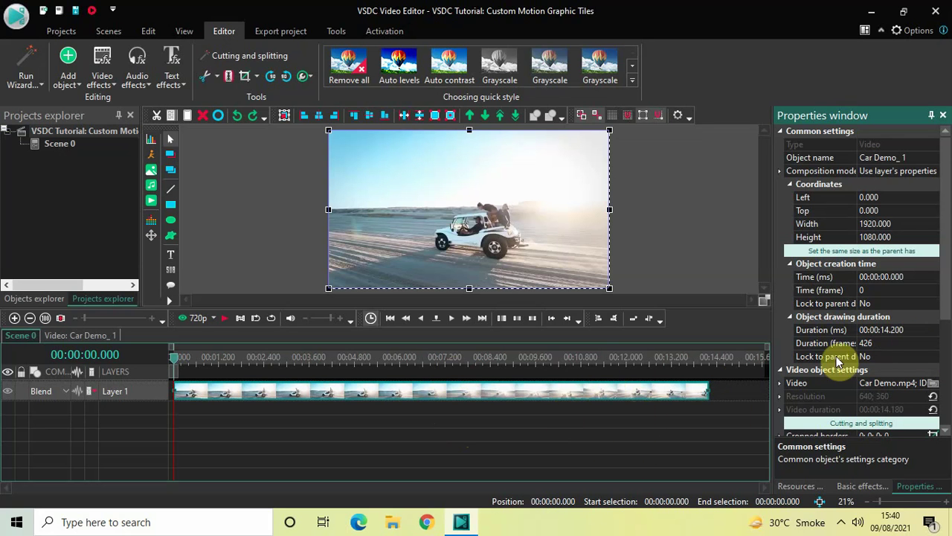
Step: Set the car video clip's drawing duration to 00:00:05.000
left_click(918, 329)
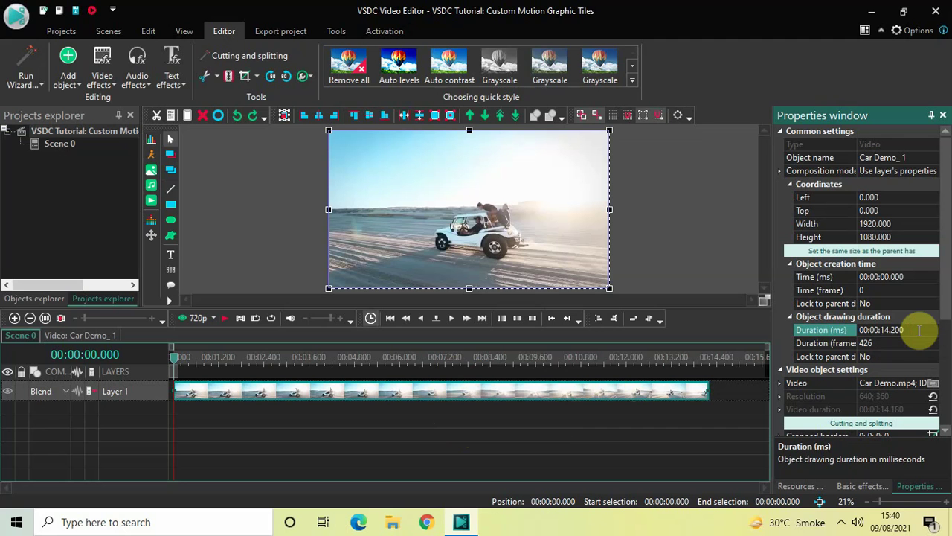
key("BackSpace")
key("BackSpace")
key("BackSpace")
key("BackSpace")
key("BackSpace")
type("05000")
key("Return")
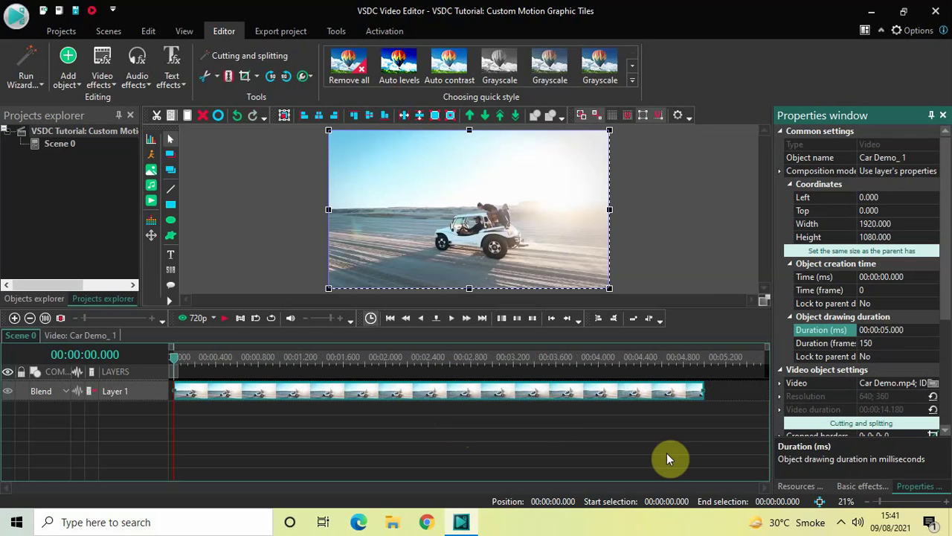
Step: Convert the car clip to a sprite and configure it with container use off, effects shown and background fill off
right_click(362, 395)
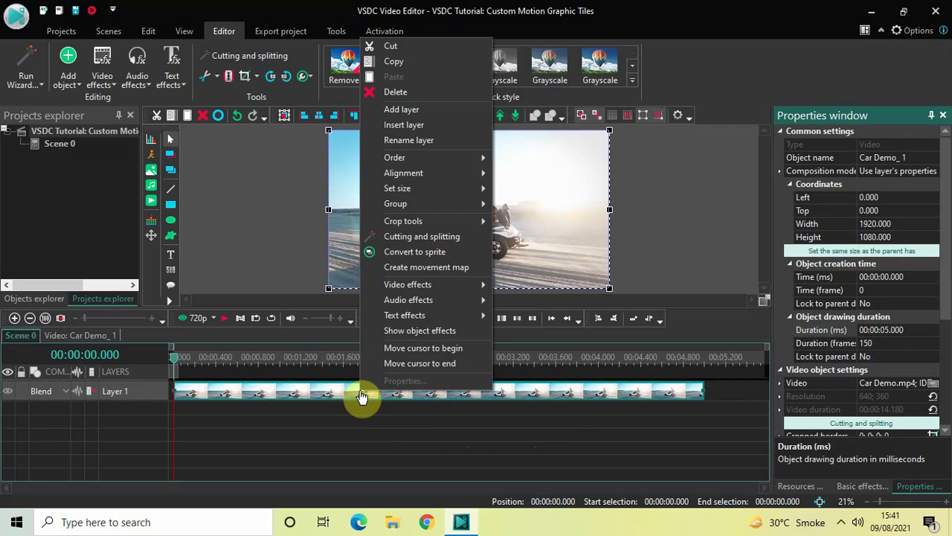
left_click(455, 252)
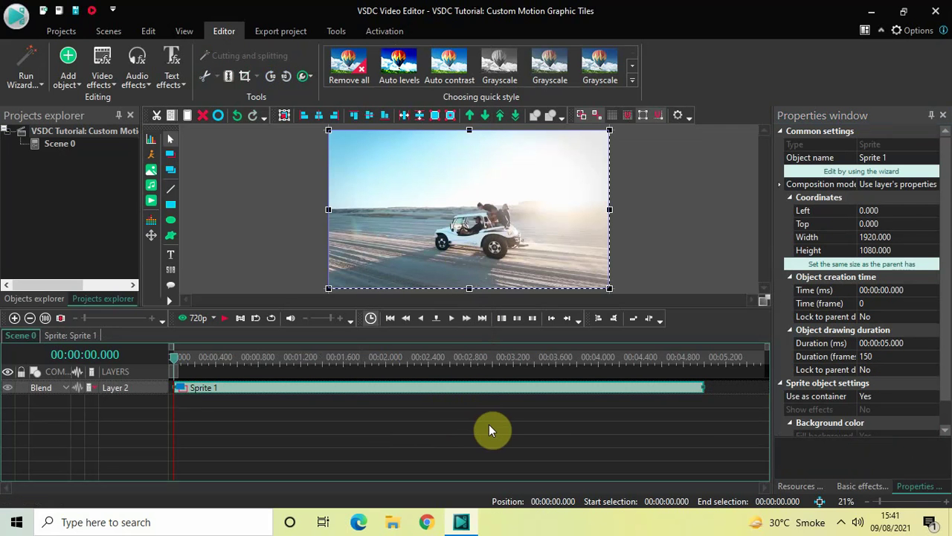
double_click(902, 398)
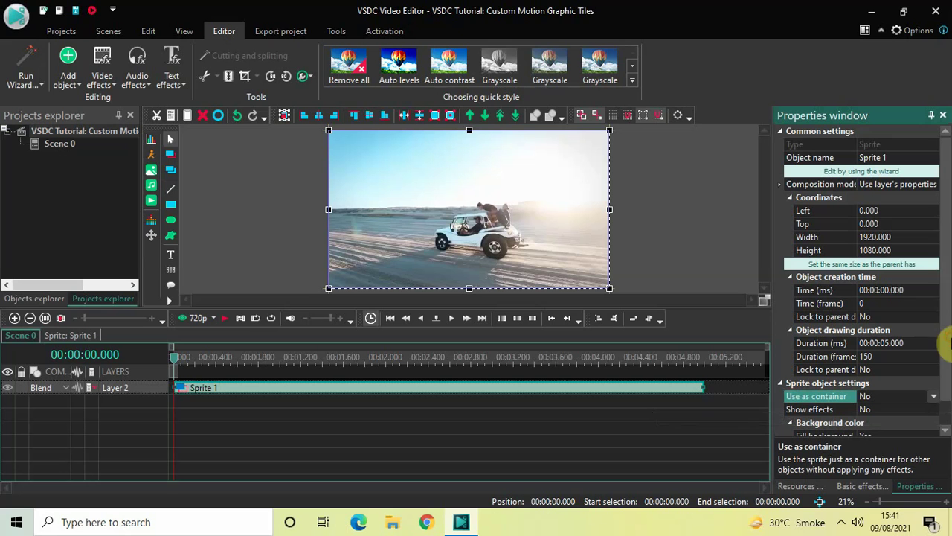
left_click_drag(944, 340, 941, 396)
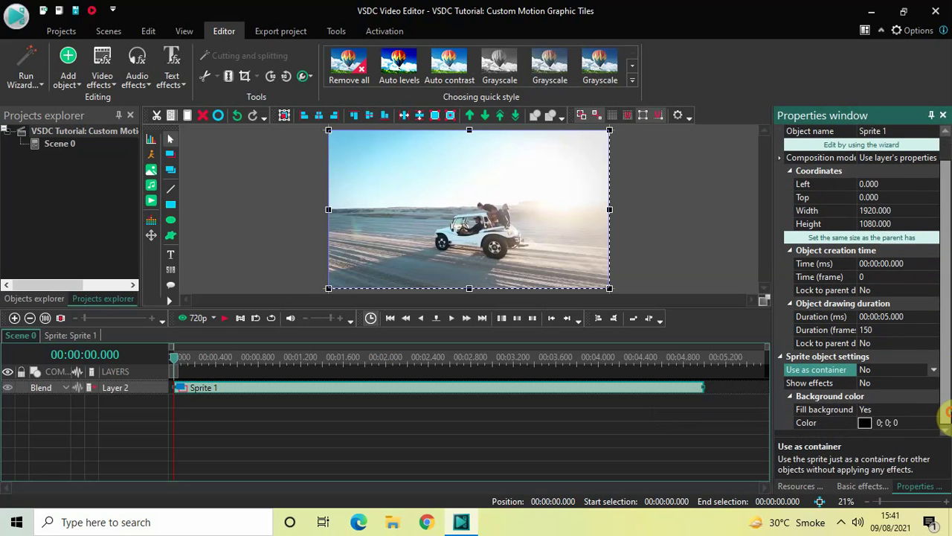
left_click(900, 383)
left_click(900, 382)
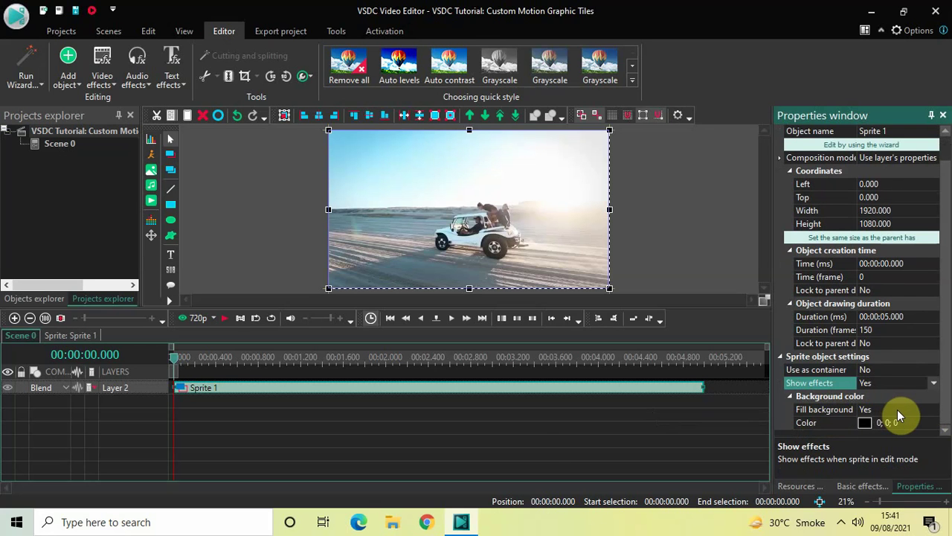
left_click(897, 409)
left_click(897, 409)
left_click(504, 442)
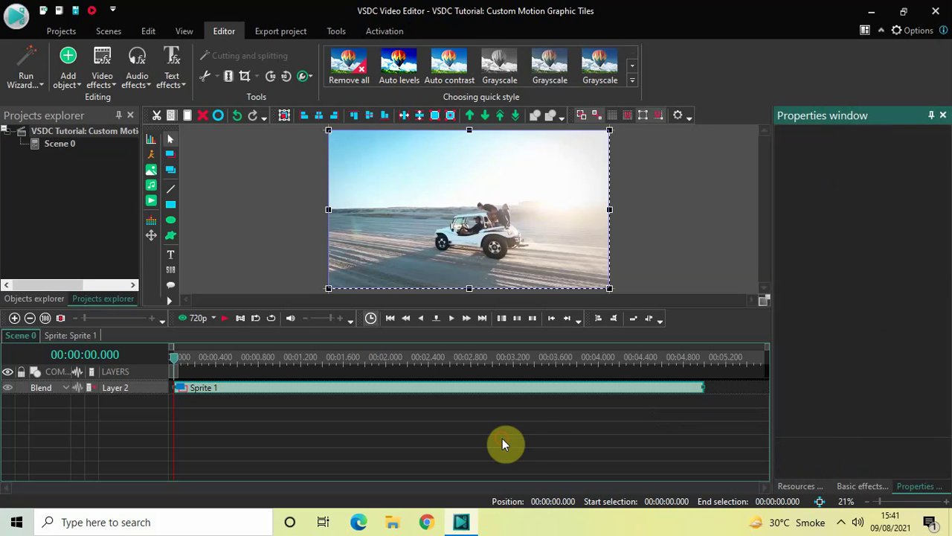
Step: Inside the sprite, add a rectangle from the cursor position above the car clip and match it to the parent's size
double_click(393, 388)
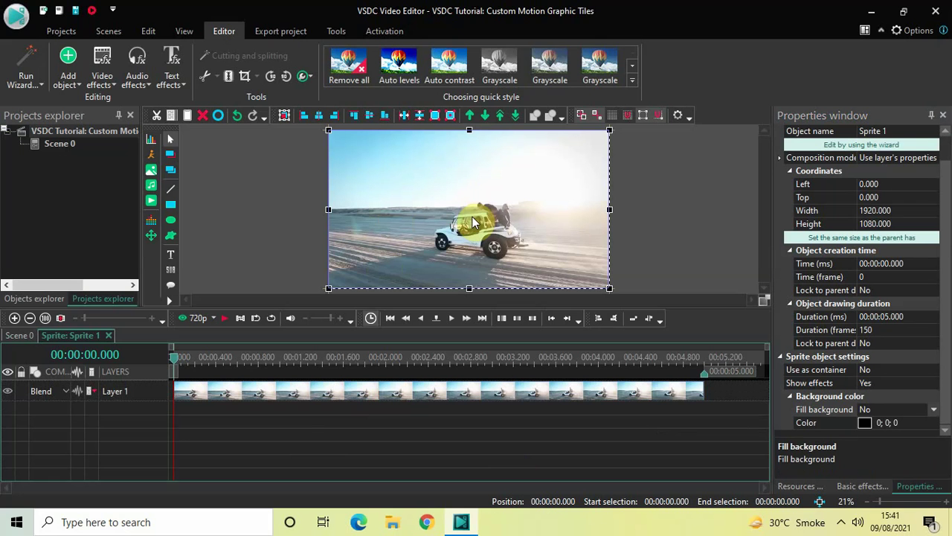
left_click(69, 87)
left_click(95, 165)
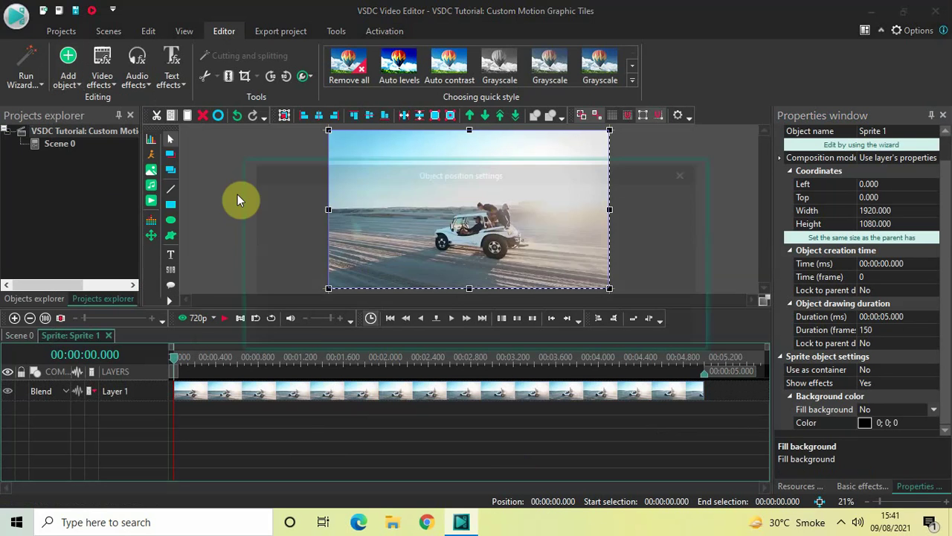
left_click(615, 327)
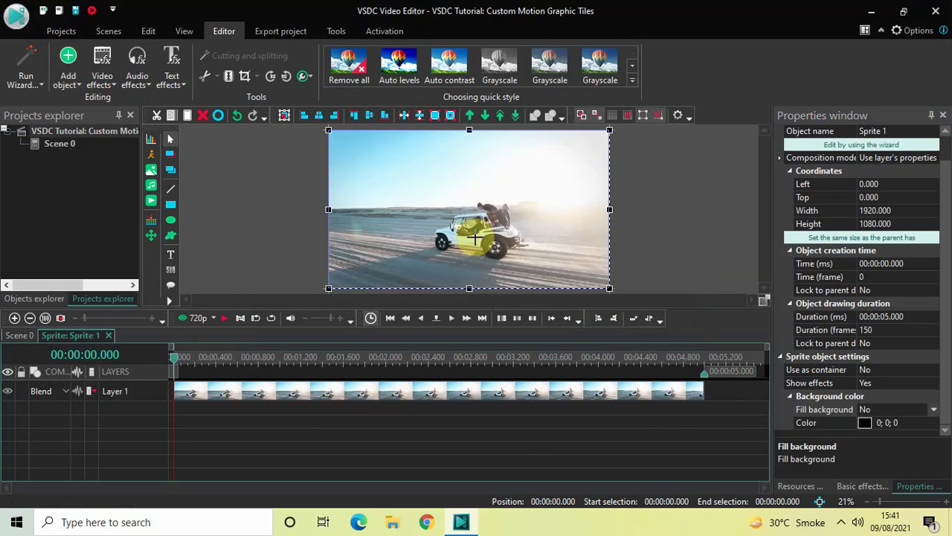
left_click_drag(342, 146, 578, 272)
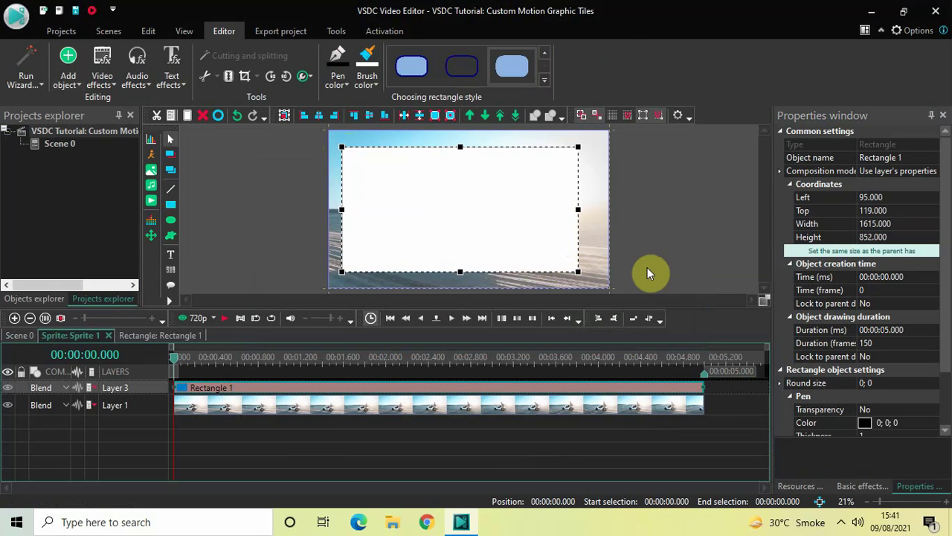
left_click(803, 256)
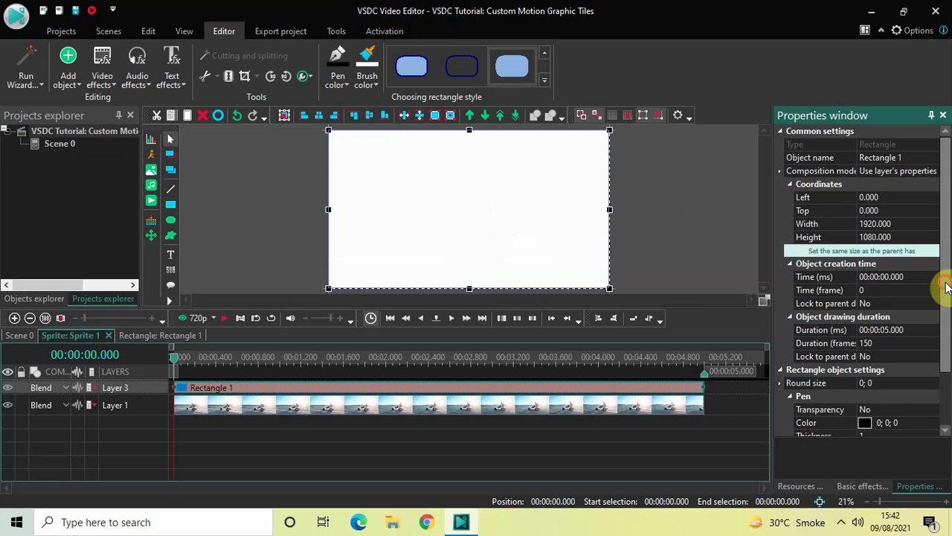
Step: Change the full-frame rectangle's brush color to black (#000000)
left_click_drag(941, 289, 946, 398)
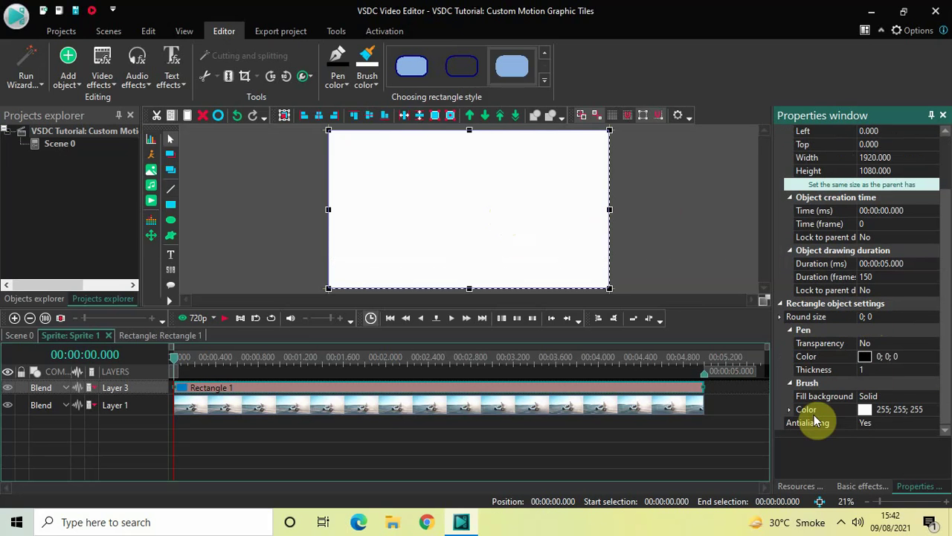
left_click(935, 413)
left_click(935, 411)
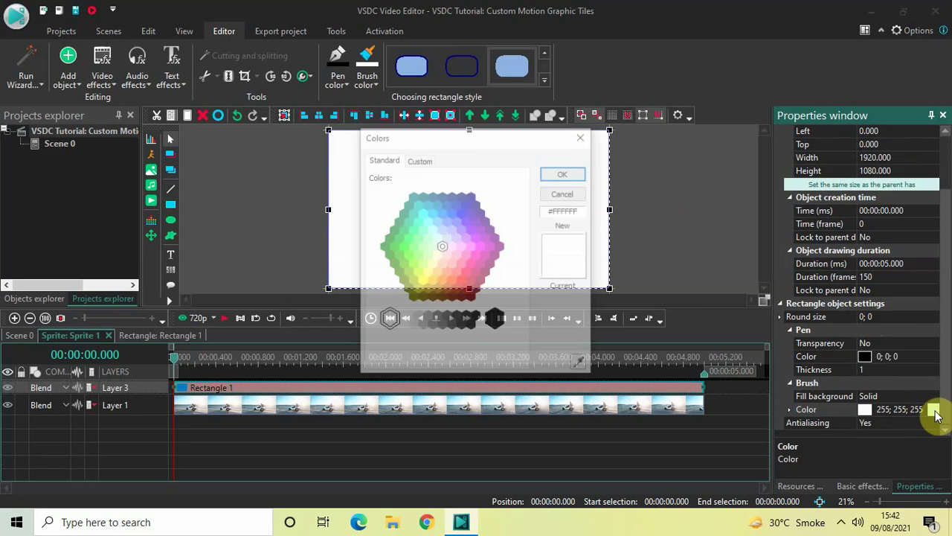
left_click(494, 322)
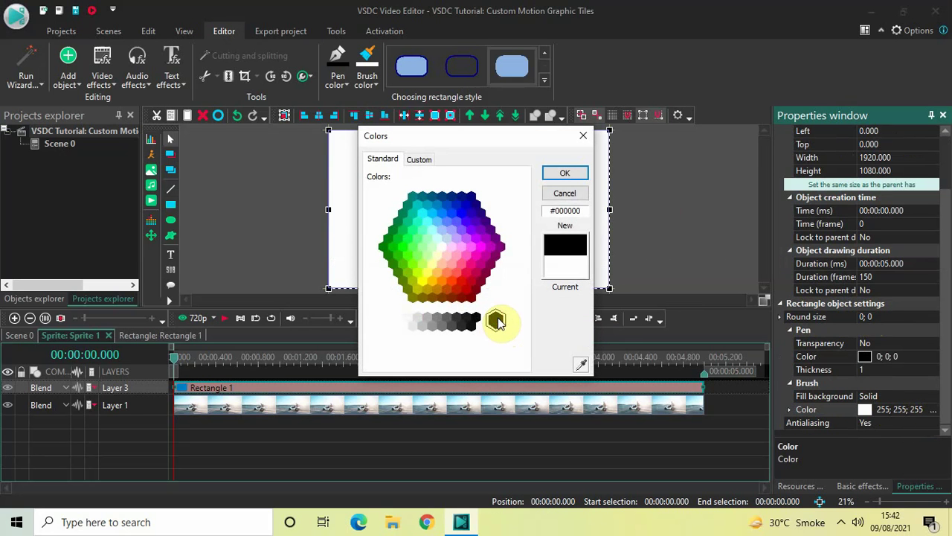
left_click(569, 172)
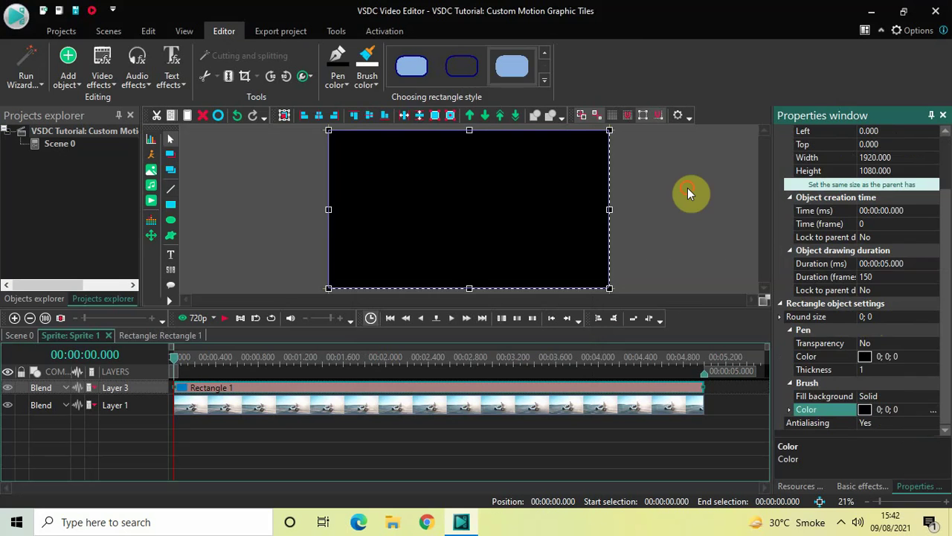
left_click(688, 193)
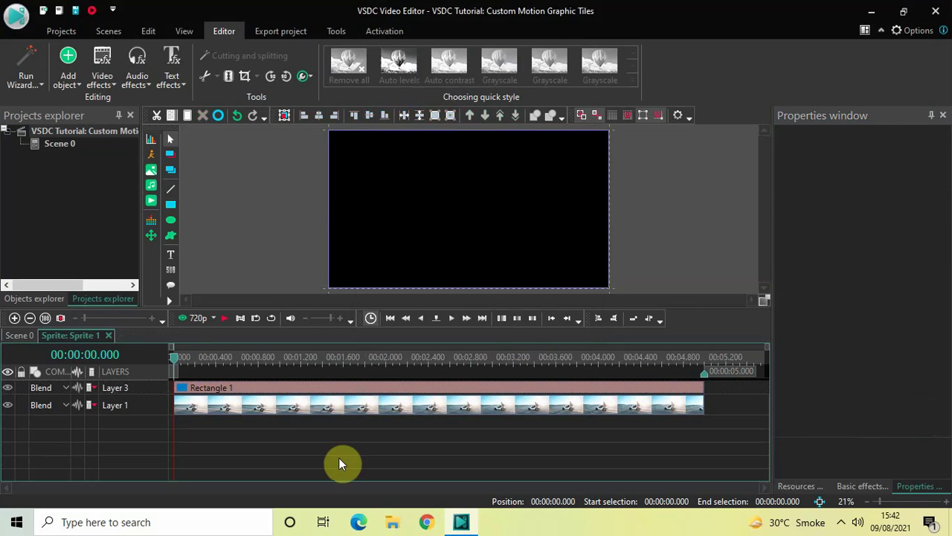
Step: Inside the black rectangle, add a tall rectangle about 814 by 1019 px covering the left part of the frame
double_click(290, 390)
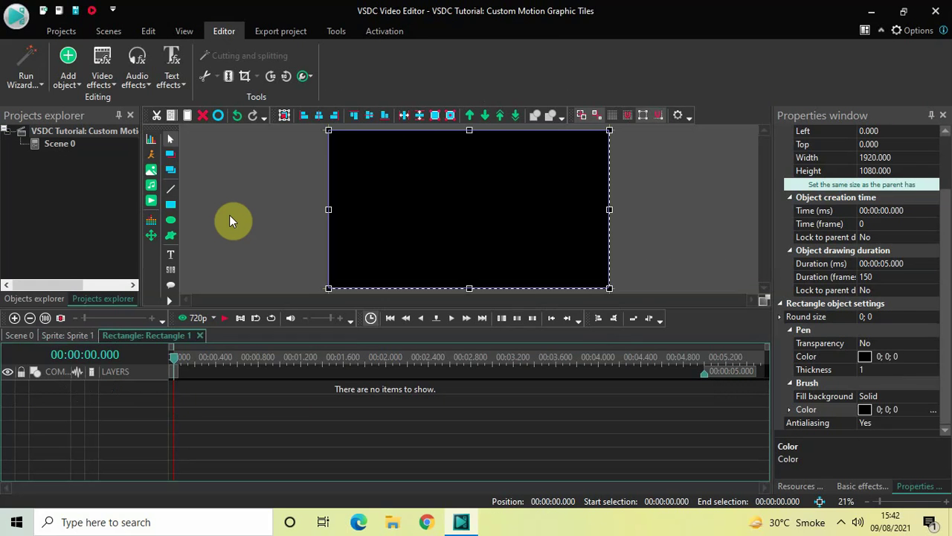
left_click(68, 79)
left_click(109, 164)
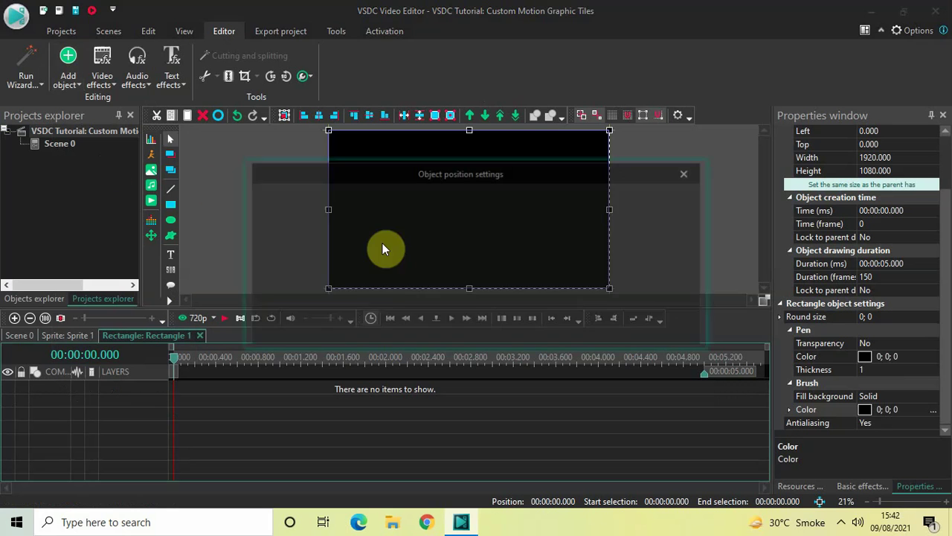
left_click(603, 327)
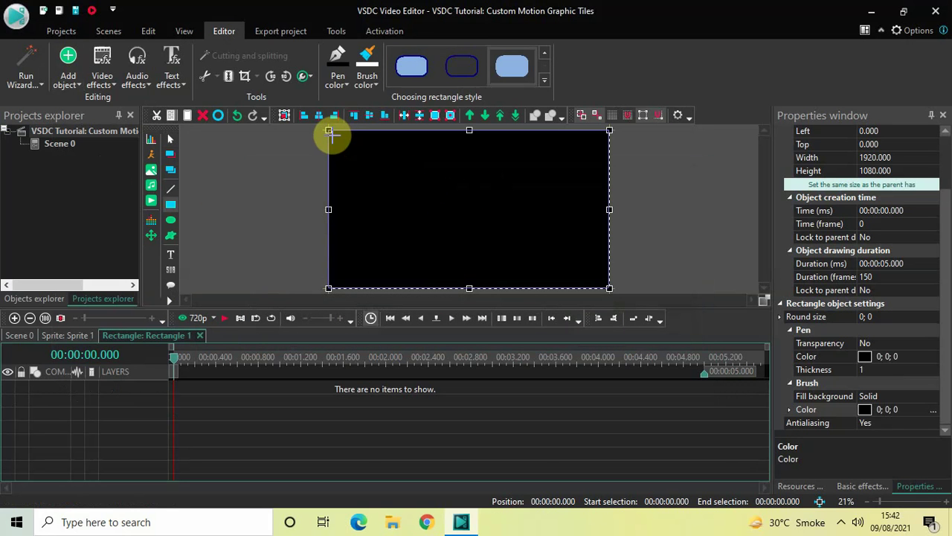
left_click_drag(334, 136, 452, 284)
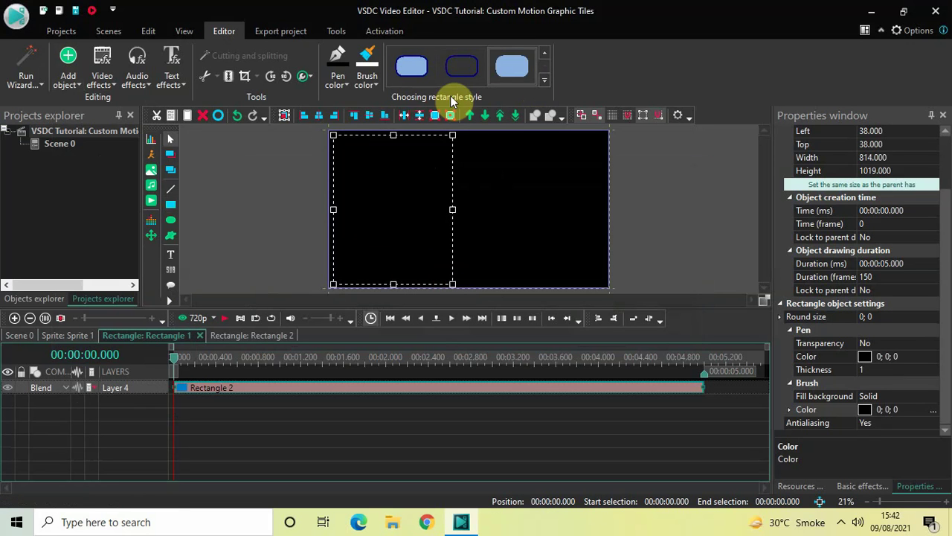
Step: Give the tall rectangle the borderless filled style with rounded corners
left_click(543, 49)
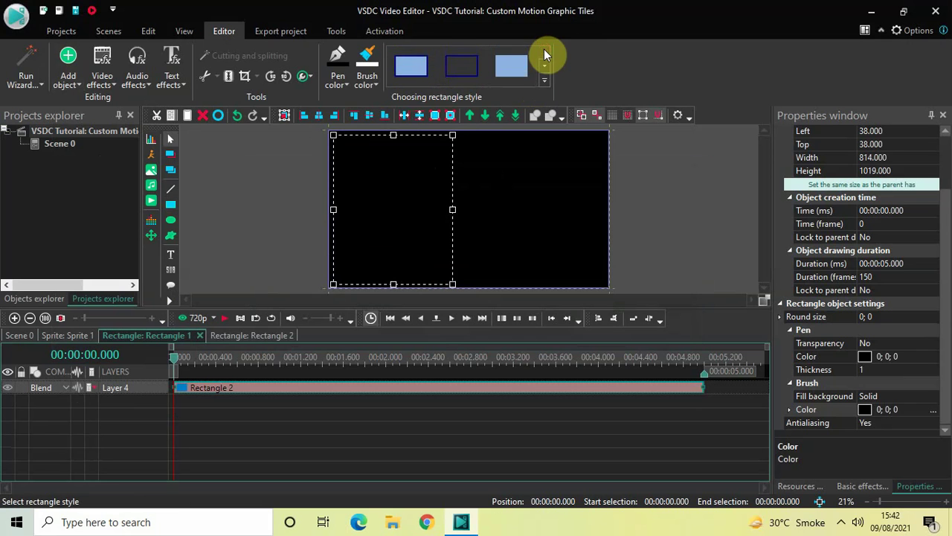
left_click(504, 64)
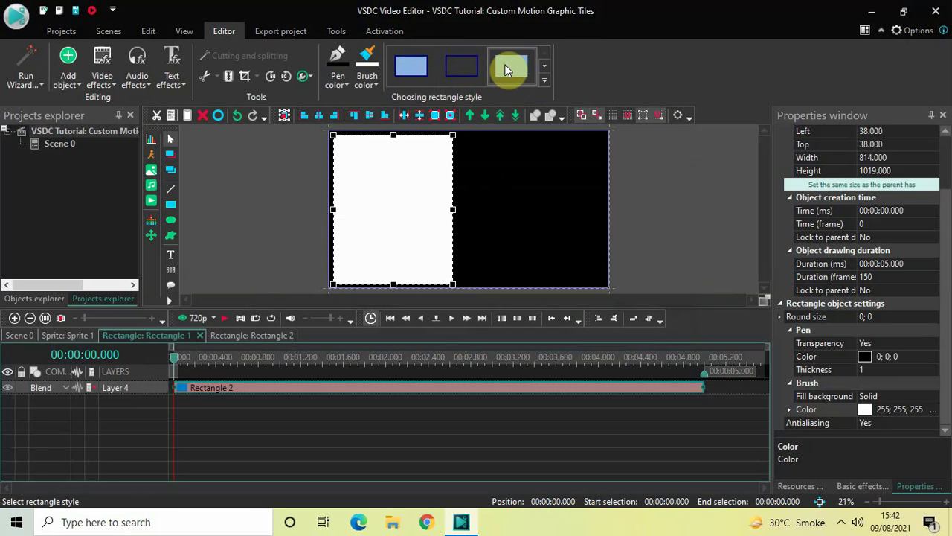
left_click(547, 66)
left_click(514, 65)
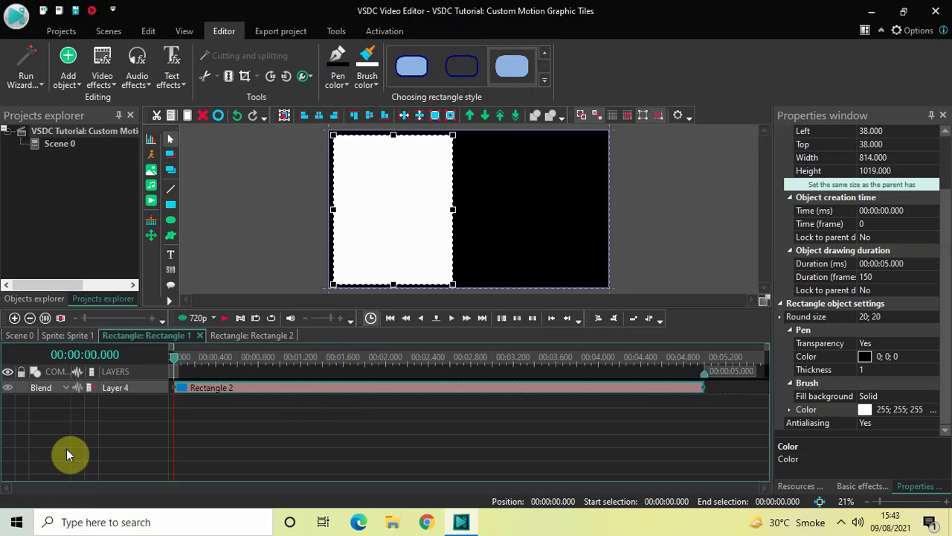
Step: Set the tall rectangle's layer composition mode to Xor and nudge the rectangle slightly toward the frame's upper-left corner
left_click(51, 387)
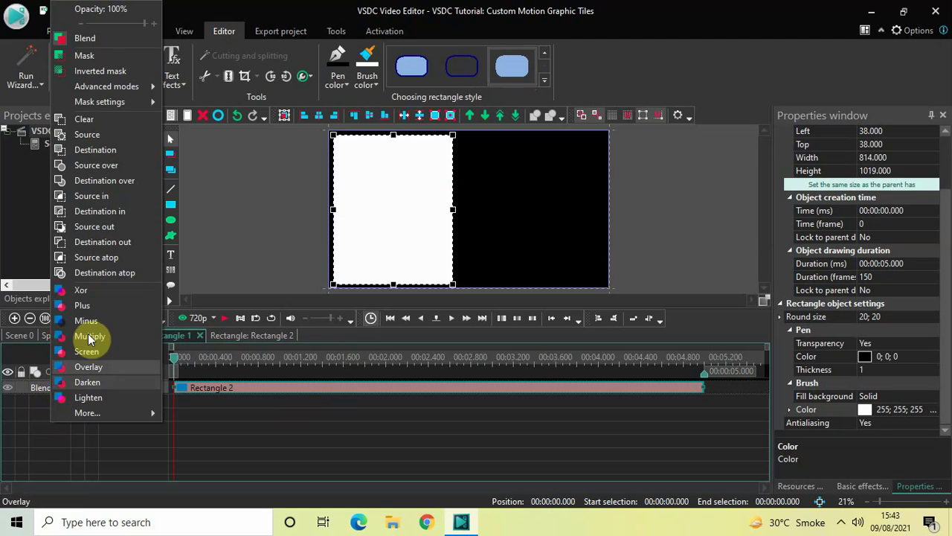
left_click(113, 290)
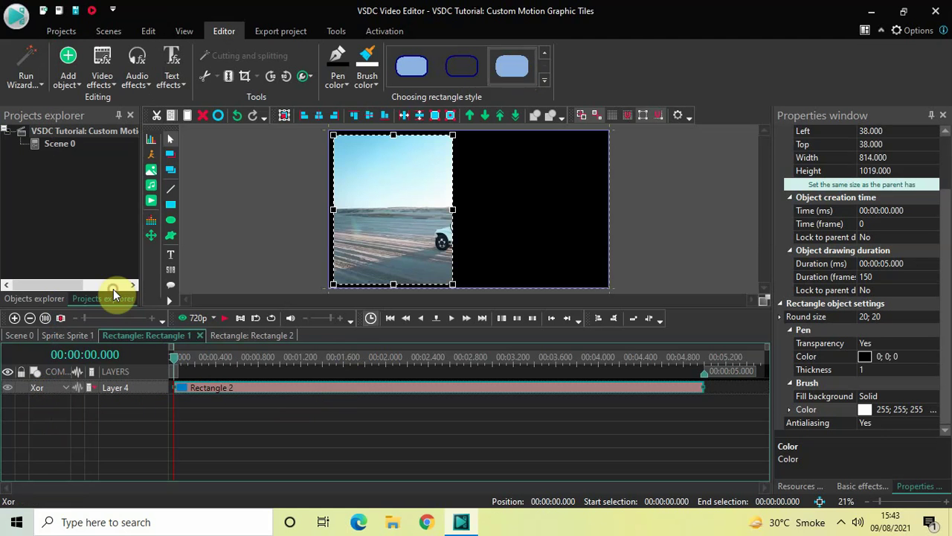
left_click(256, 210)
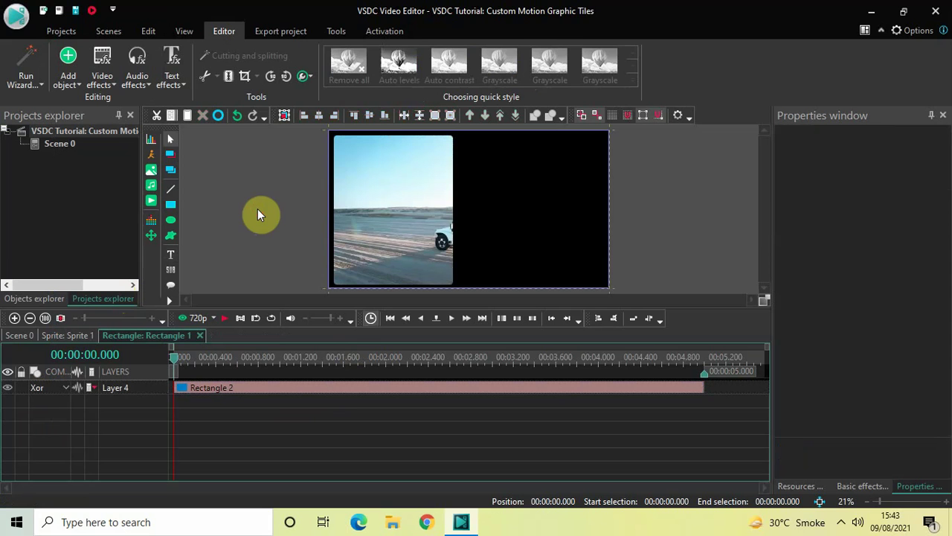
left_click(399, 197)
left_click_drag(399, 198, 397, 196)
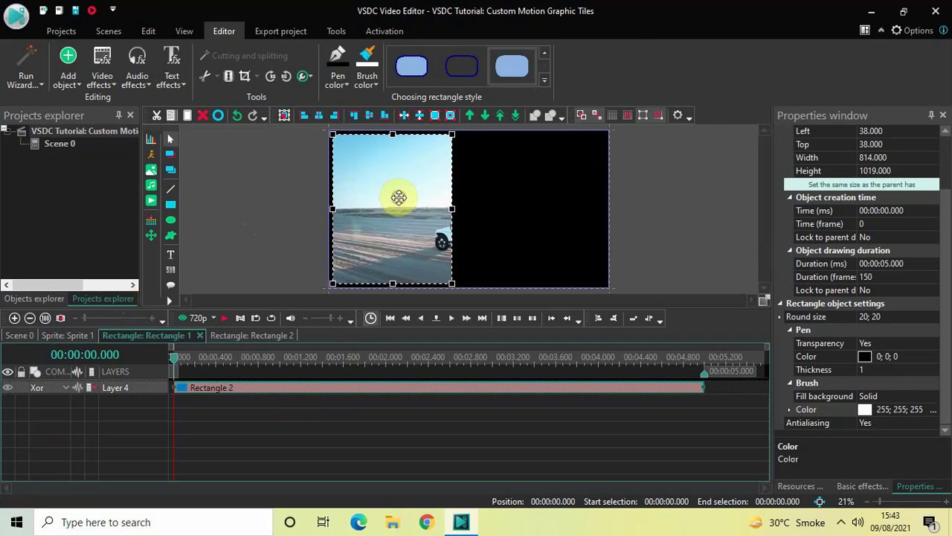
left_click(271, 230)
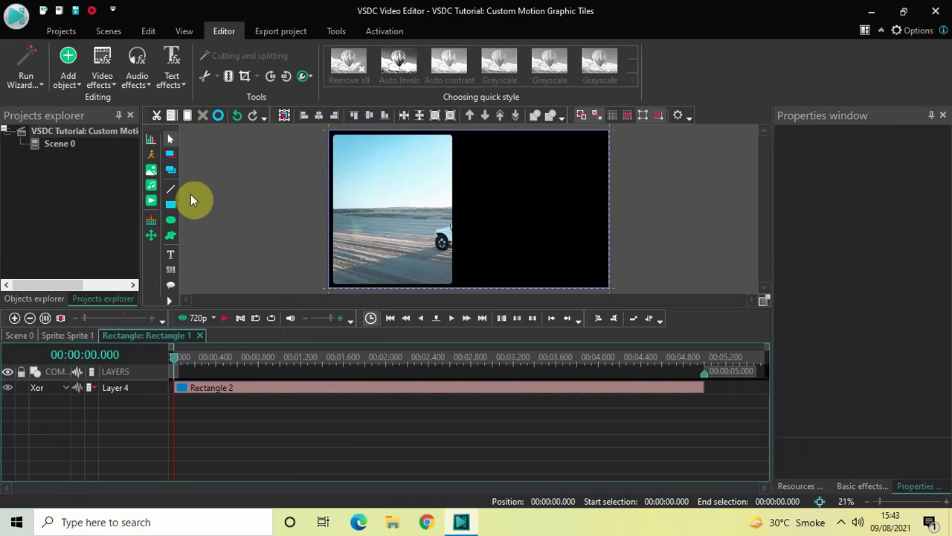
Step: Add a second rectangle from the cursor position, about 1028 by 502 px, in the upper right part of the frame
left_click(68, 82)
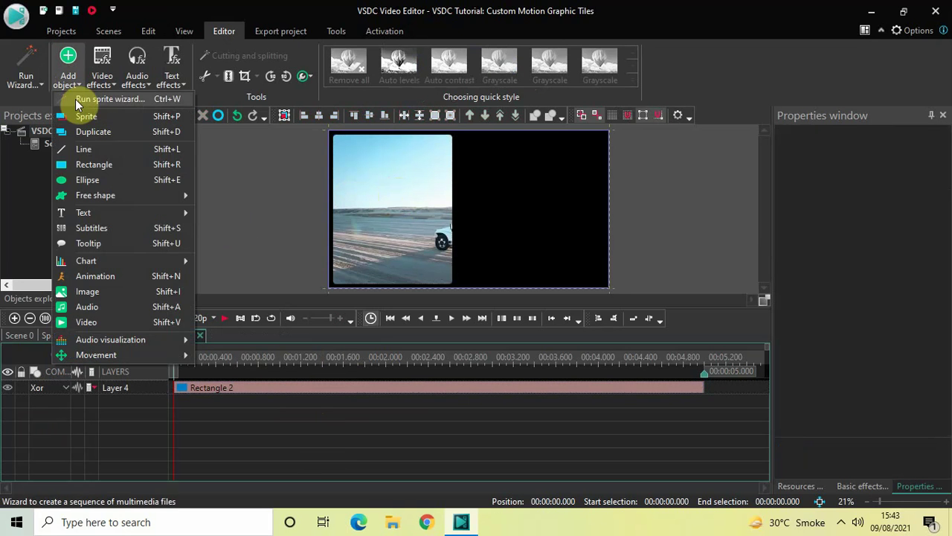
left_click(109, 162)
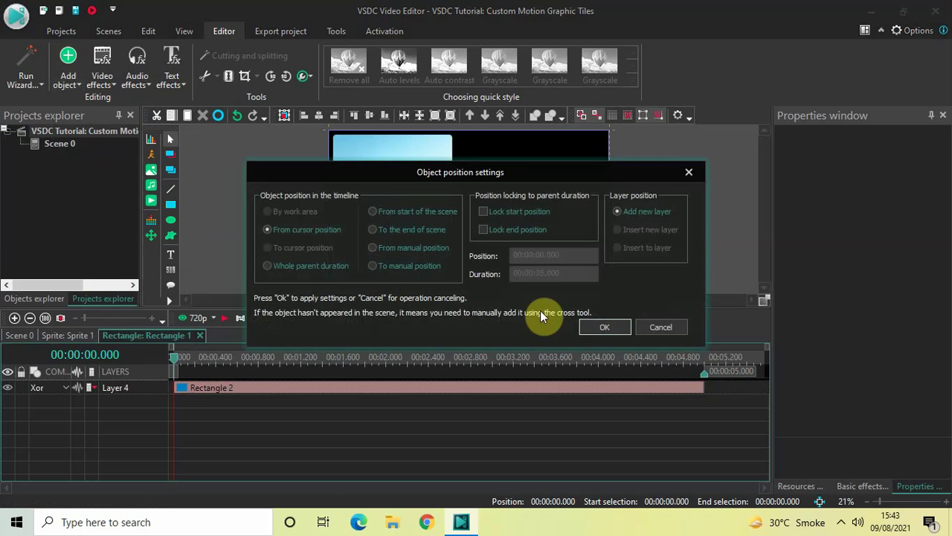
left_click(595, 323)
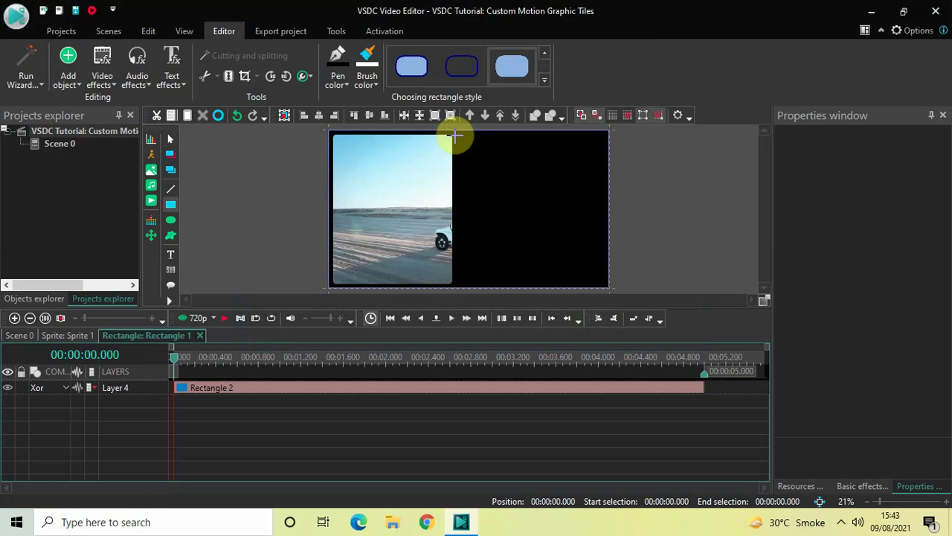
left_click_drag(455, 136, 595, 208)
left_click_drag(601, 207, 605, 208)
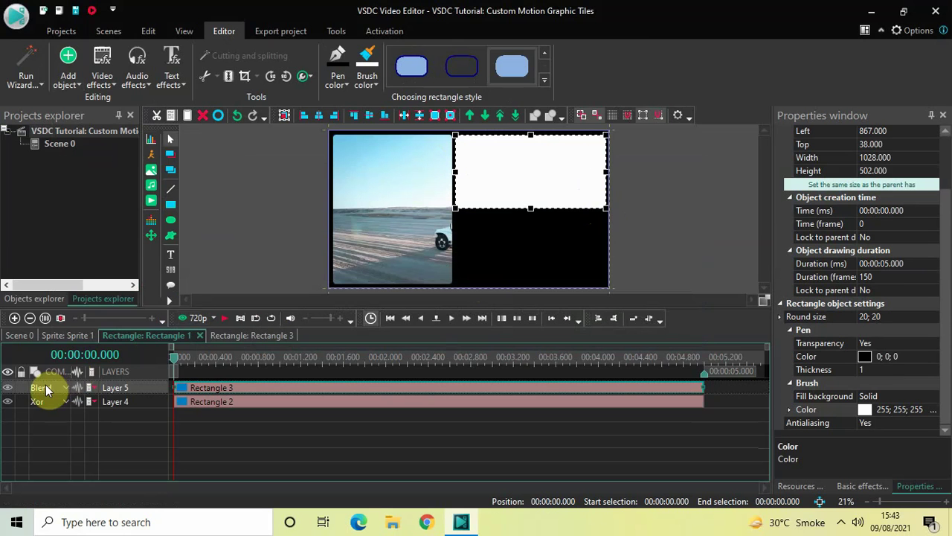
Step: Set the composition mode of the wide upper-right rectangle's layer to Xor and deselect the rectangle
left_click(46, 387)
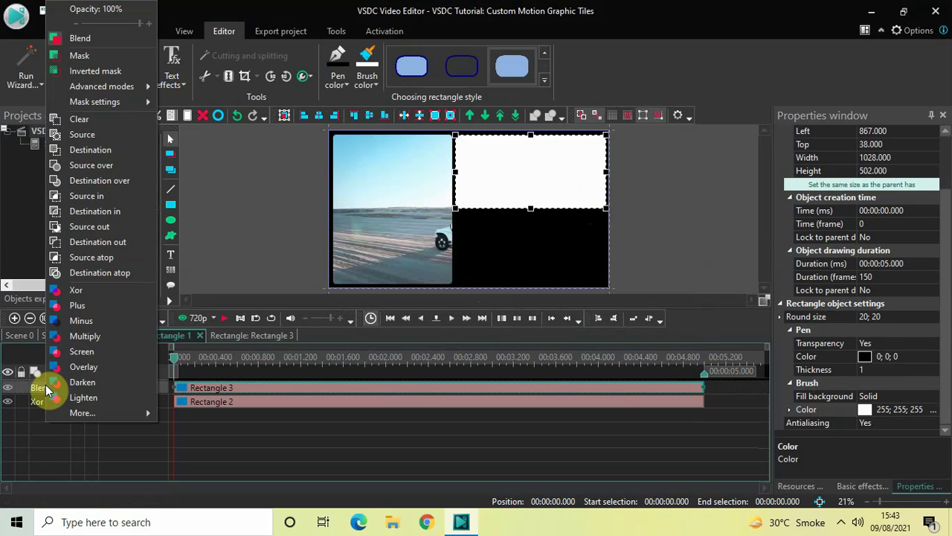
left_click(116, 291)
left_click(241, 228)
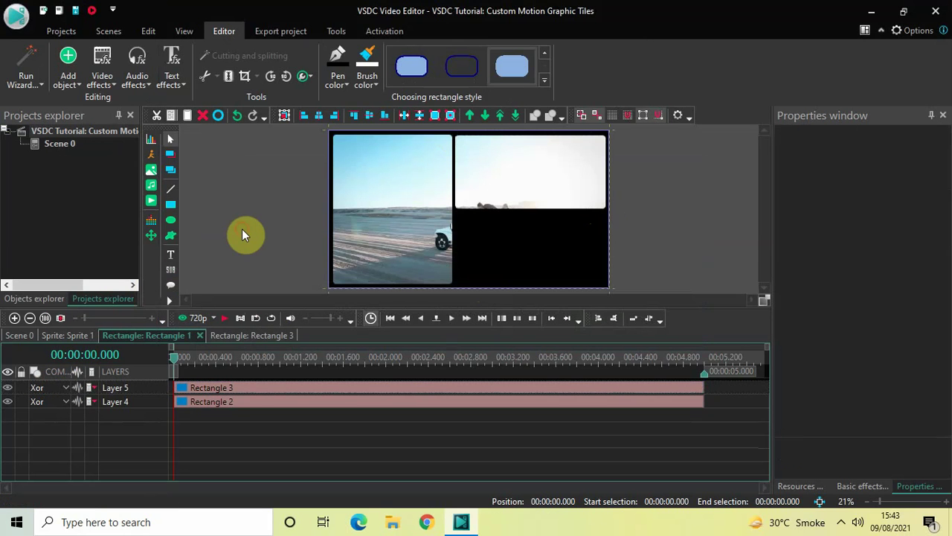
Step: Add a rectangle about 519 by 495 px below the left half of the wide tile and set its layer's composition mode to Xor
left_click(74, 70)
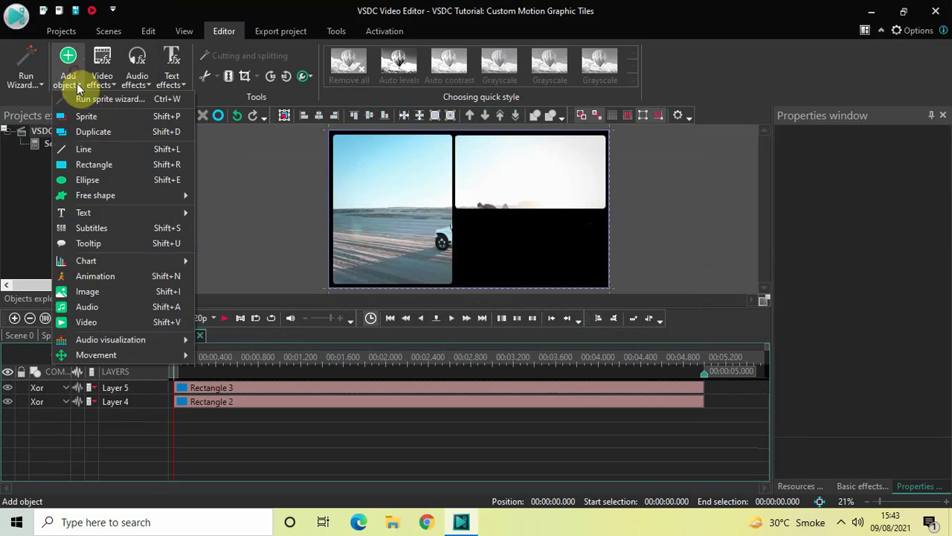
left_click(100, 165)
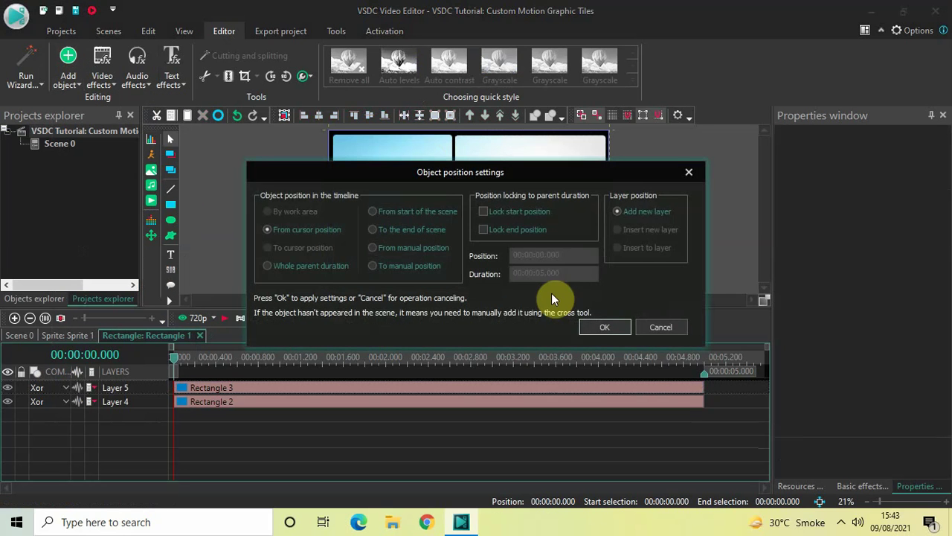
left_click(595, 328)
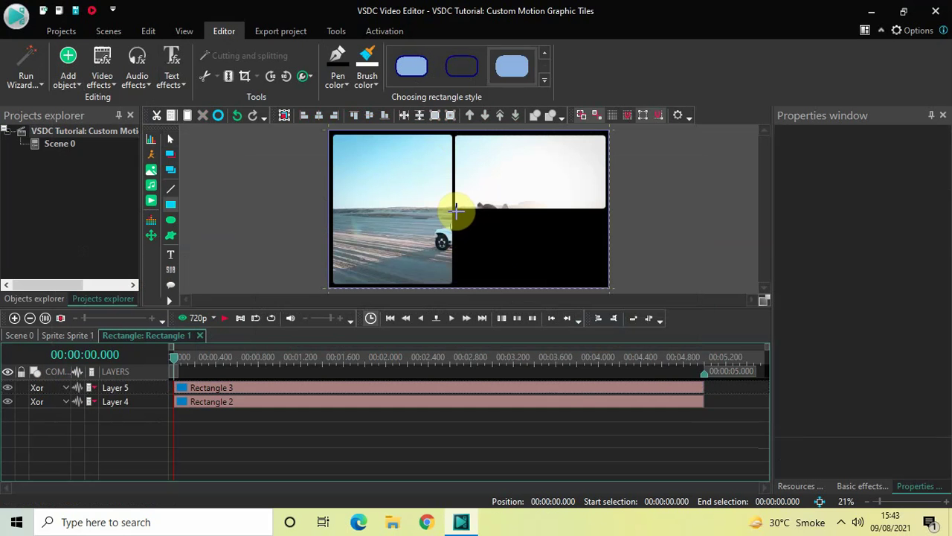
left_click_drag(455, 211, 531, 284)
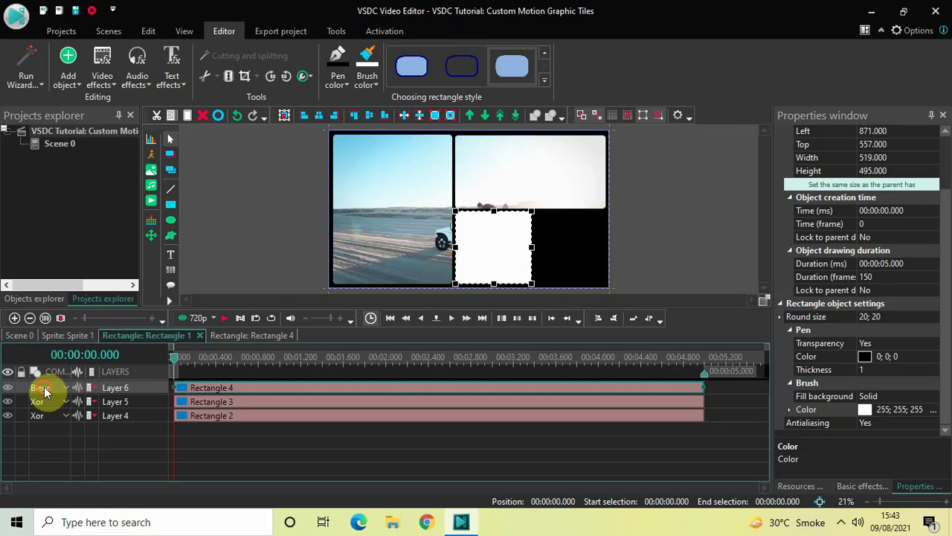
left_click(47, 390)
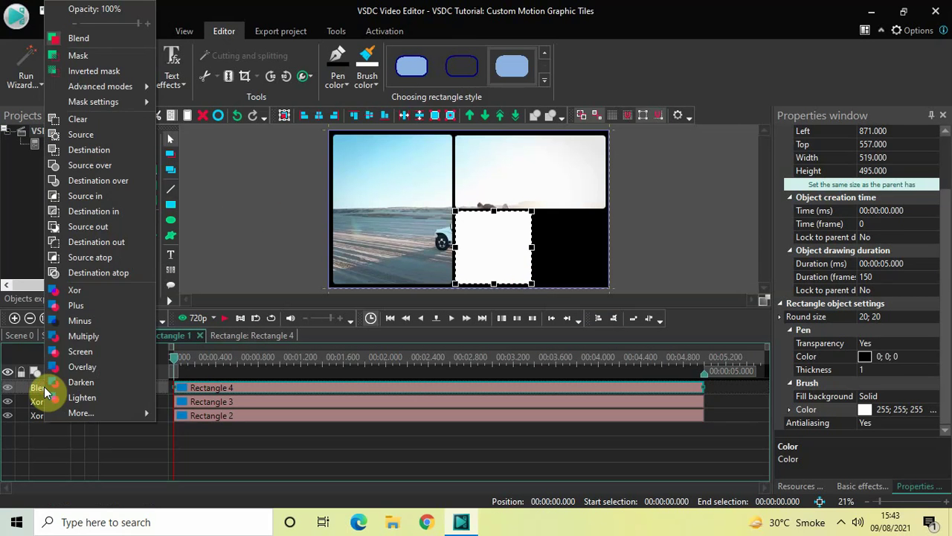
left_click(108, 290)
left_click(240, 227)
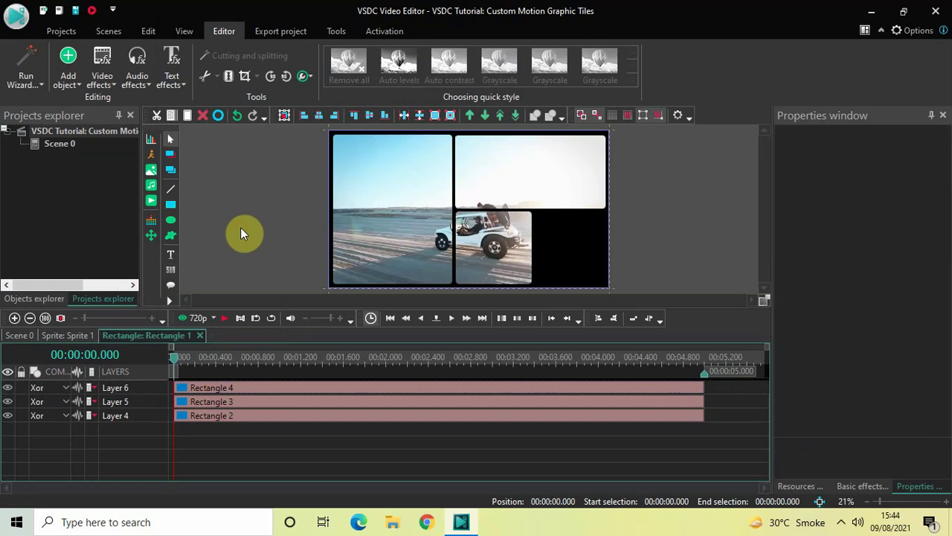
Step: Add a rectangle about 481 by 495 px in the frame's empty lower-right corner and set its layer's composition mode to Xor
left_click(73, 86)
left_click(117, 165)
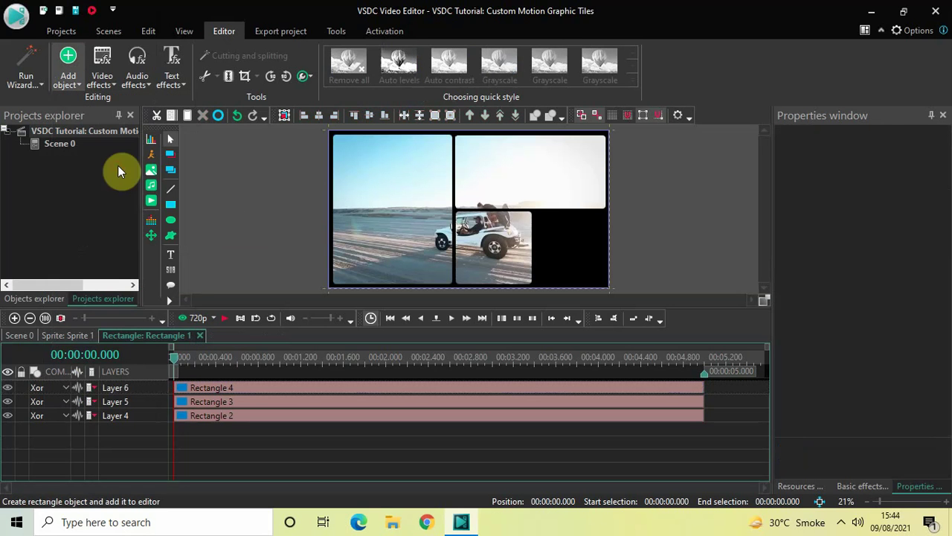
left_click(600, 328)
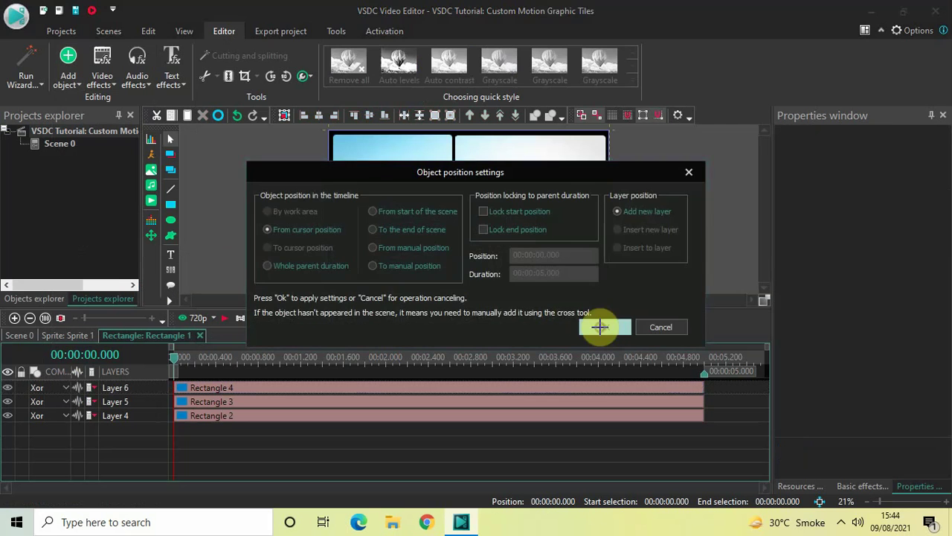
mouse_move(606, 287)
left_mouse_down()
mouse_move(540, 230)
mouse_move(533, 211)
left_mouse_up()
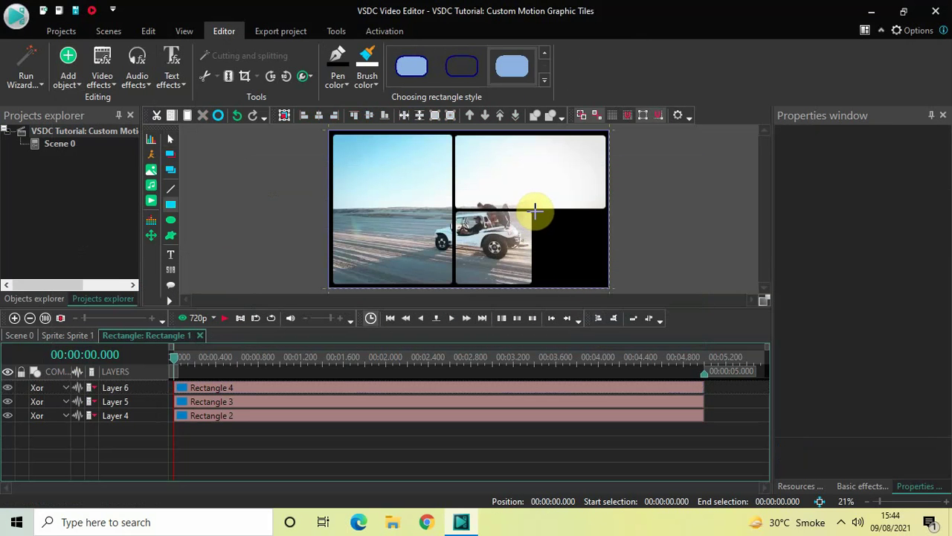
left_click_drag(535, 212, 607, 282)
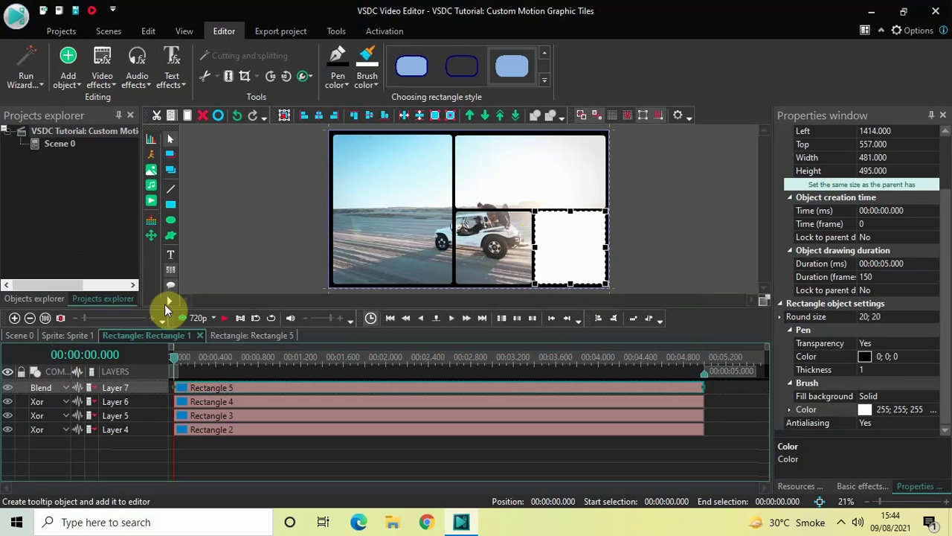
left_click(40, 388)
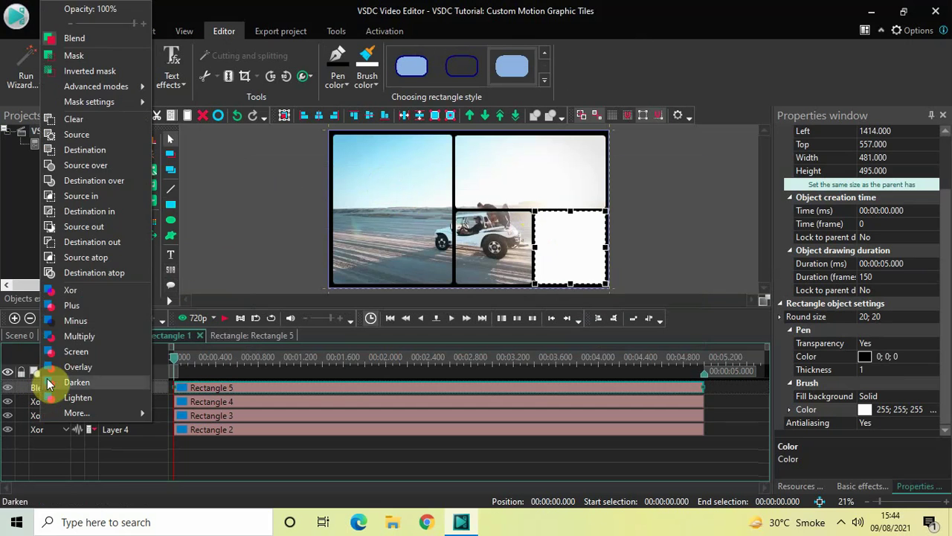
left_click(83, 288)
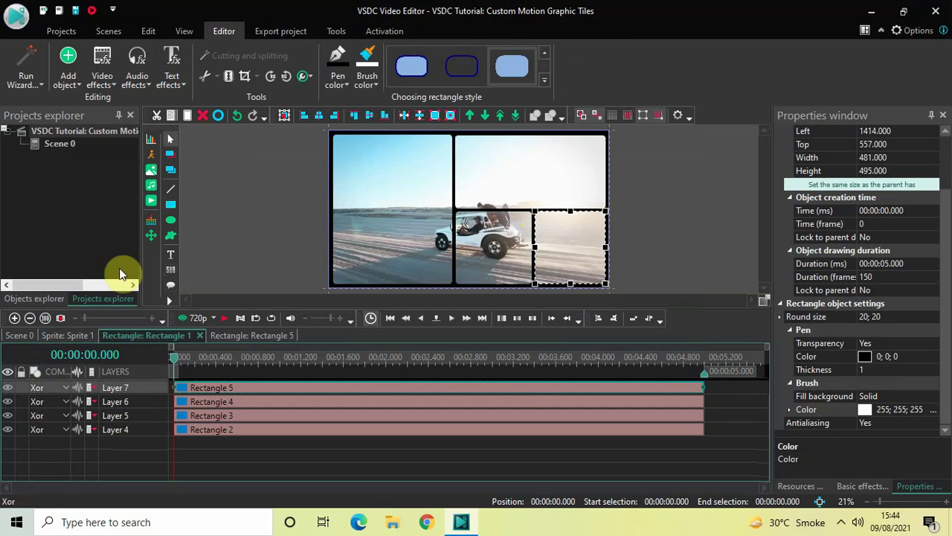
left_click(211, 215)
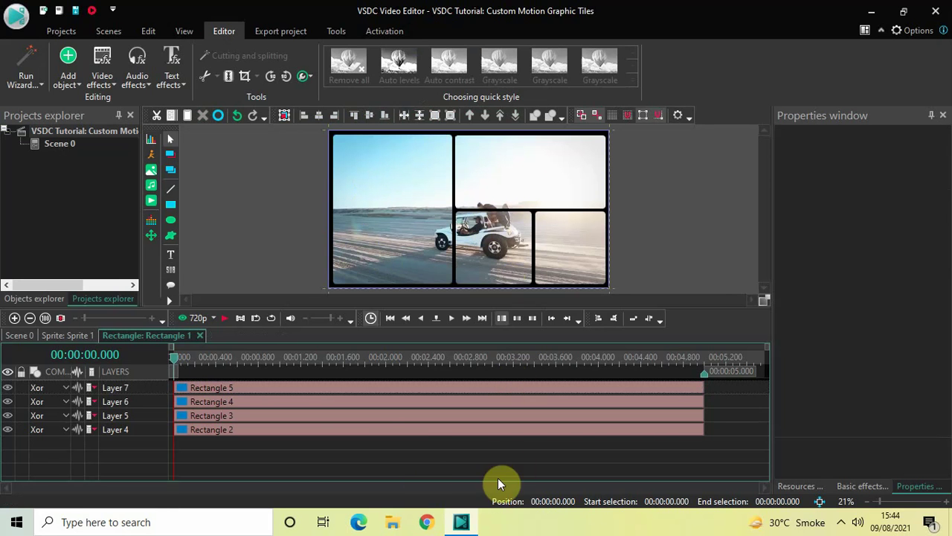
Step: Inside the tall left rectangle, add a Push transition and move it to the start of the timeline
left_click(375, 435)
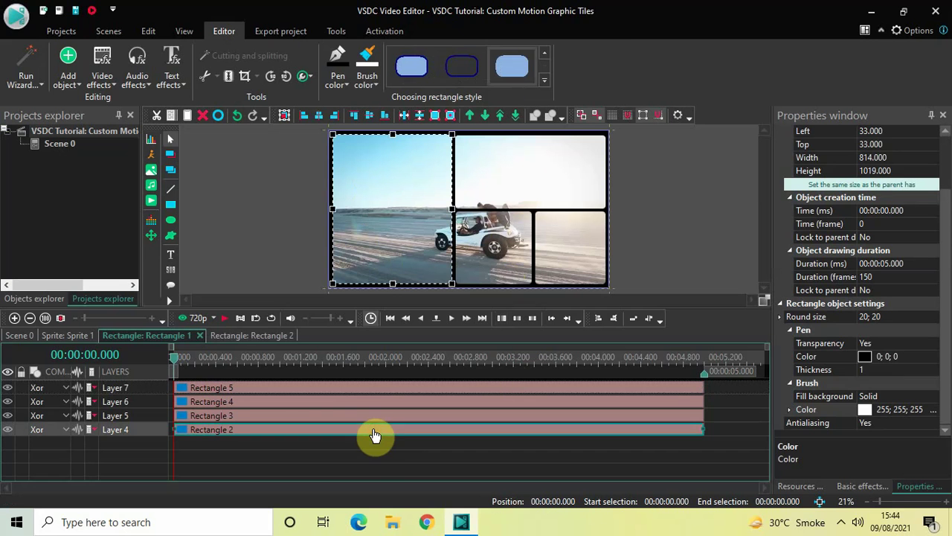
double_click(320, 431)
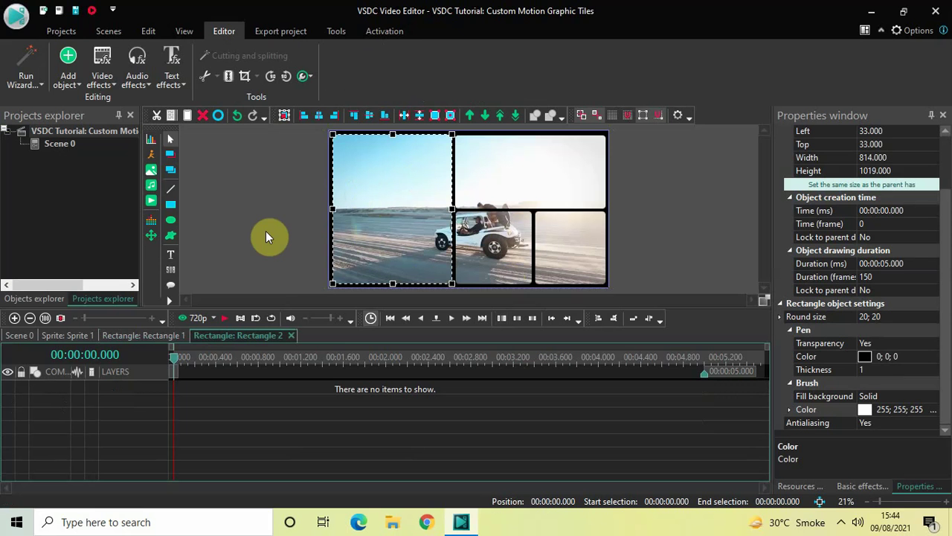
left_click(106, 88)
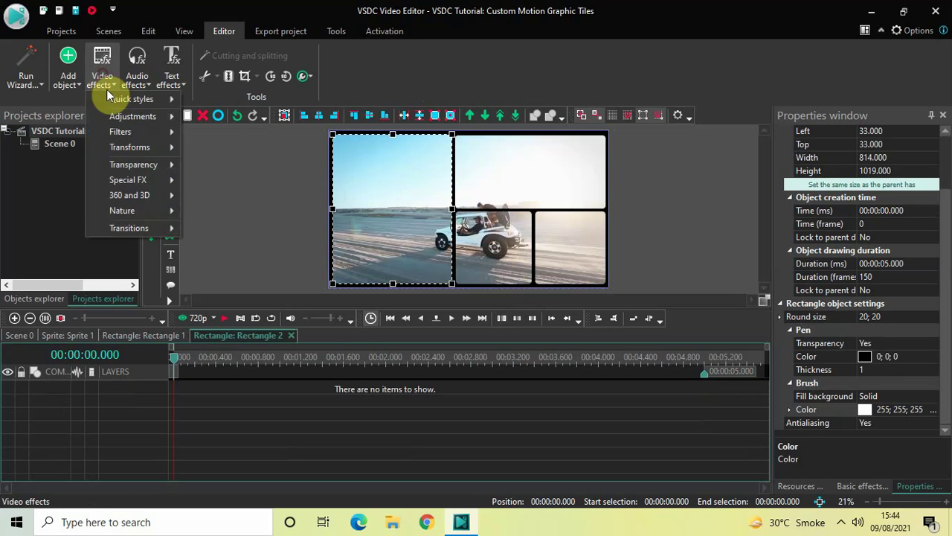
mouse_move(129, 226)
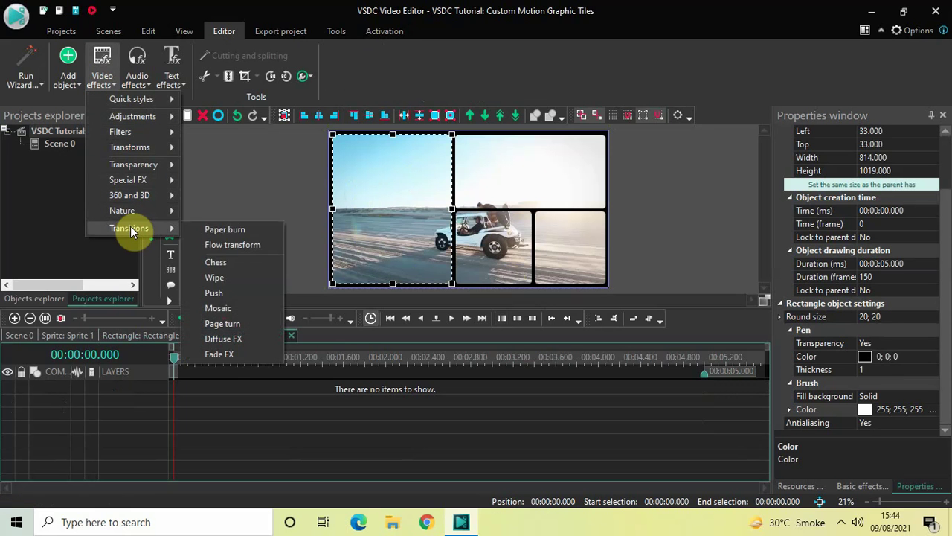
left_click(236, 294)
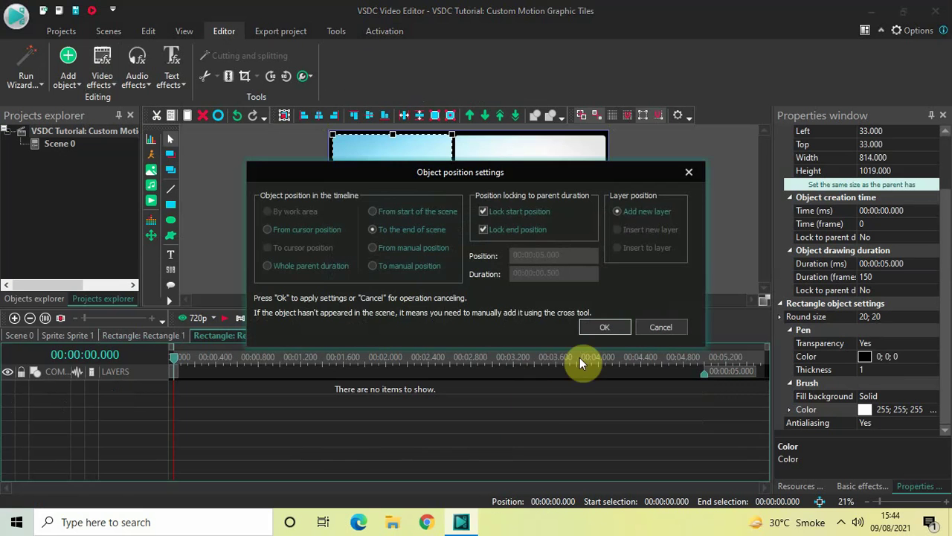
left_click(610, 325)
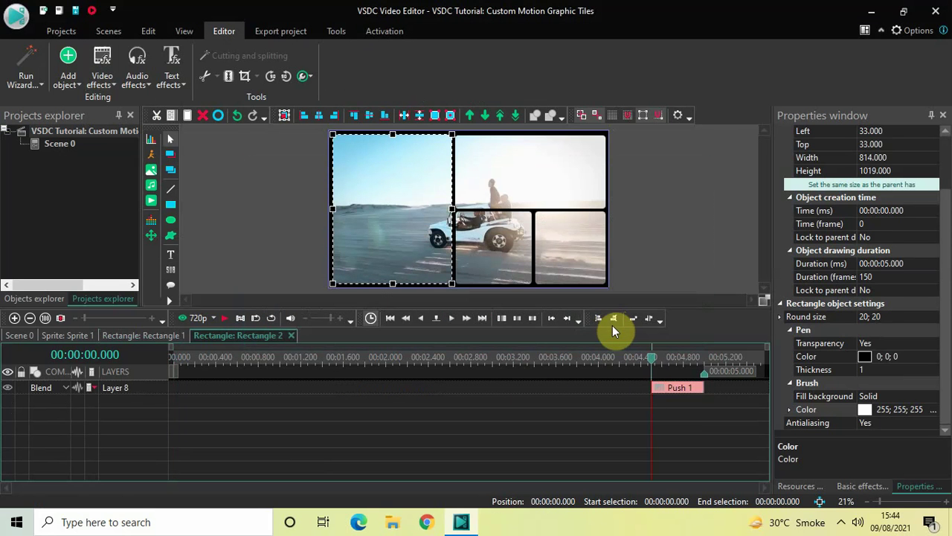
left_click_drag(679, 398, 130, 346)
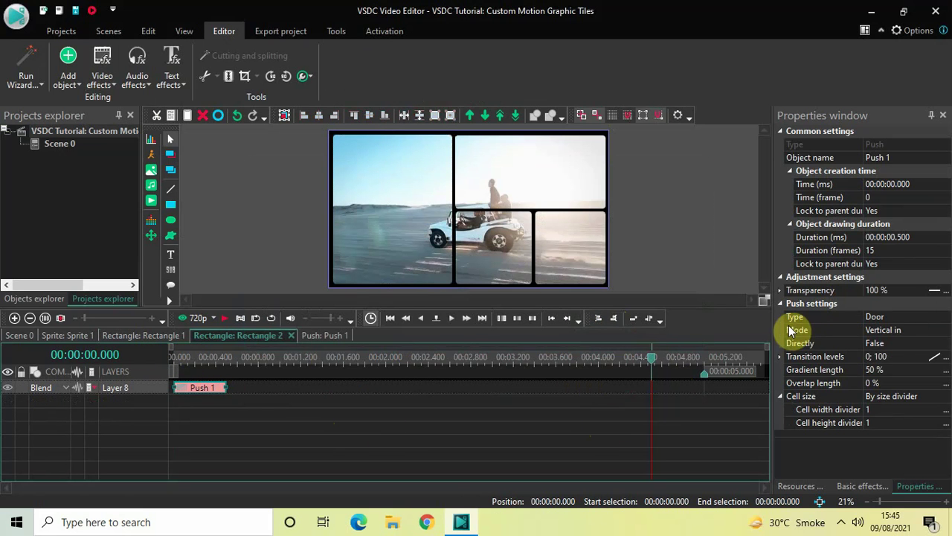
Step: Set the Push transition's type to Side and its Directly option to True
left_click(946, 318)
left_click(945, 317)
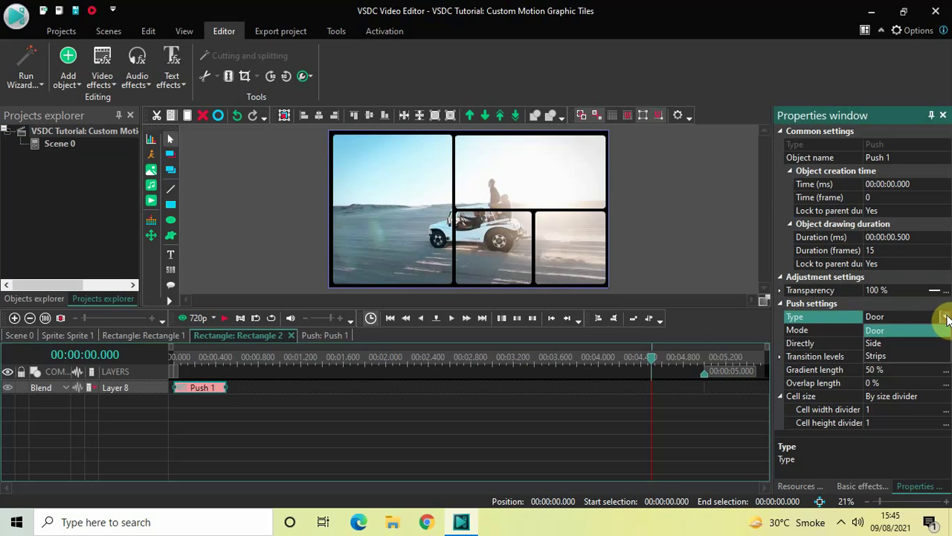
left_click(895, 343)
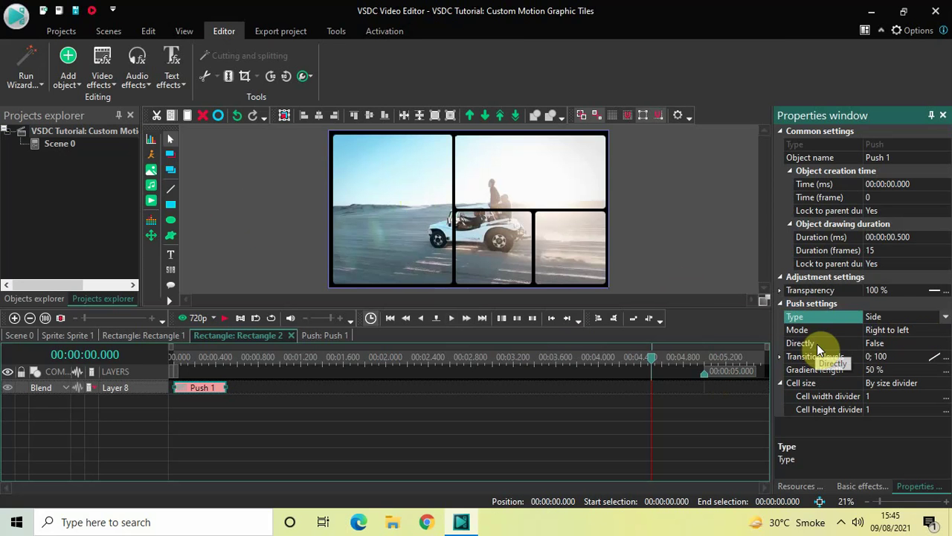
left_click(944, 343)
left_click(945, 343)
left_click(902, 355)
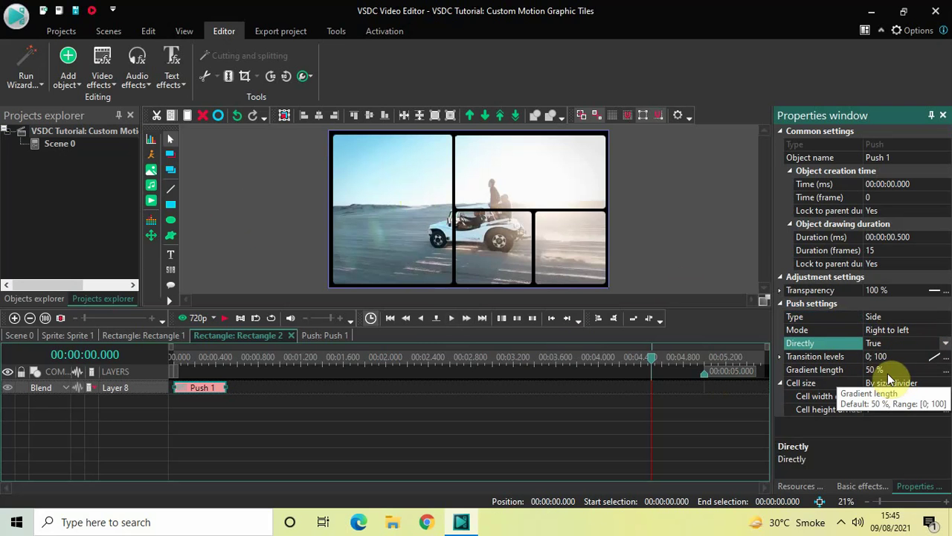
Step: Set the Push transition's gradient length to 0% and preview the animation from the start of the timeline
left_click(898, 371)
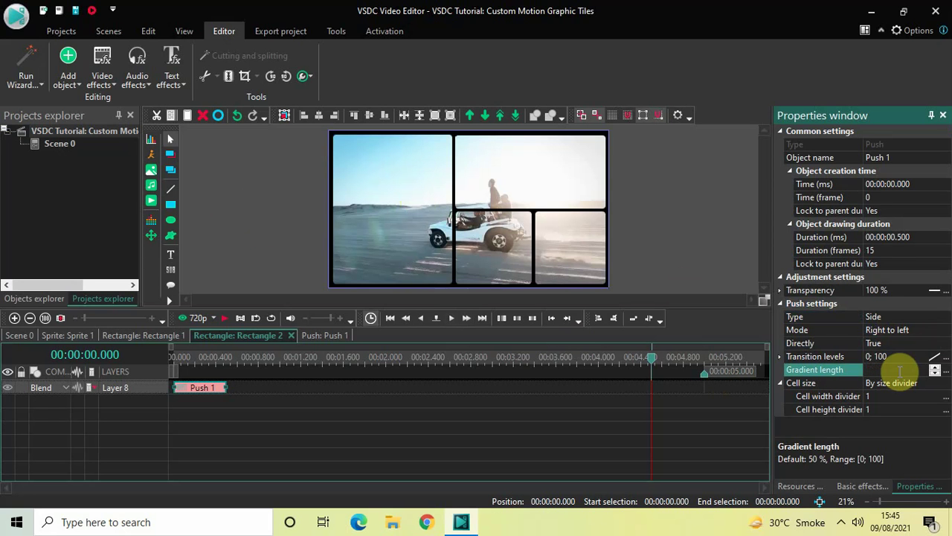
type("0")
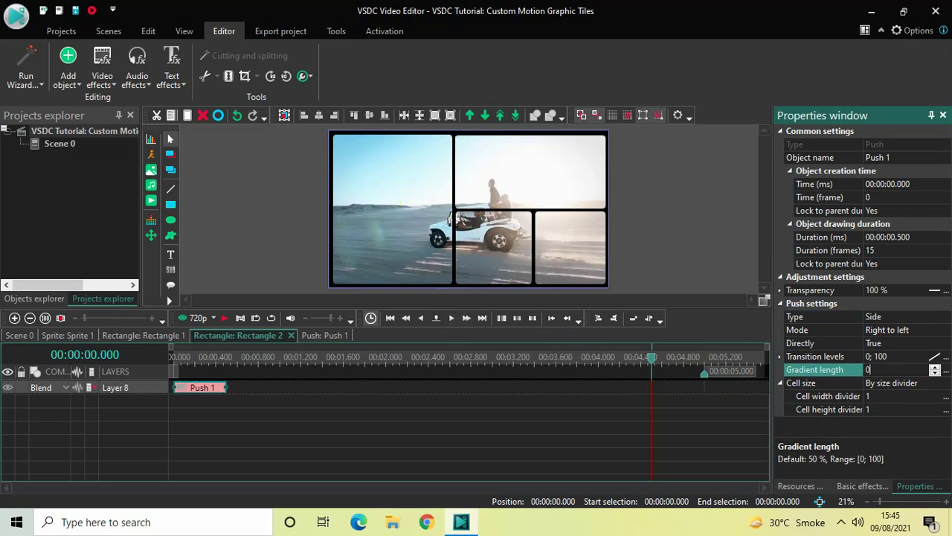
key("Return")
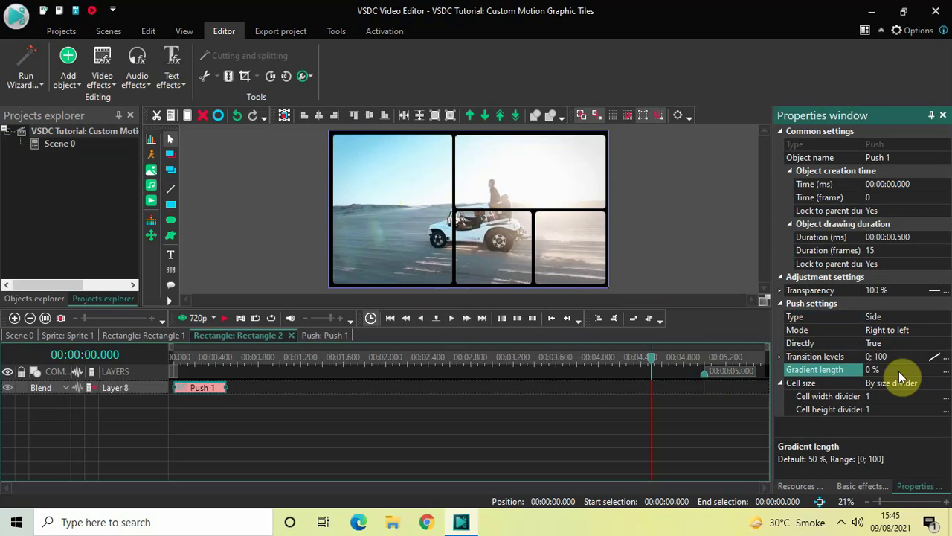
left_click(171, 360)
key("space")
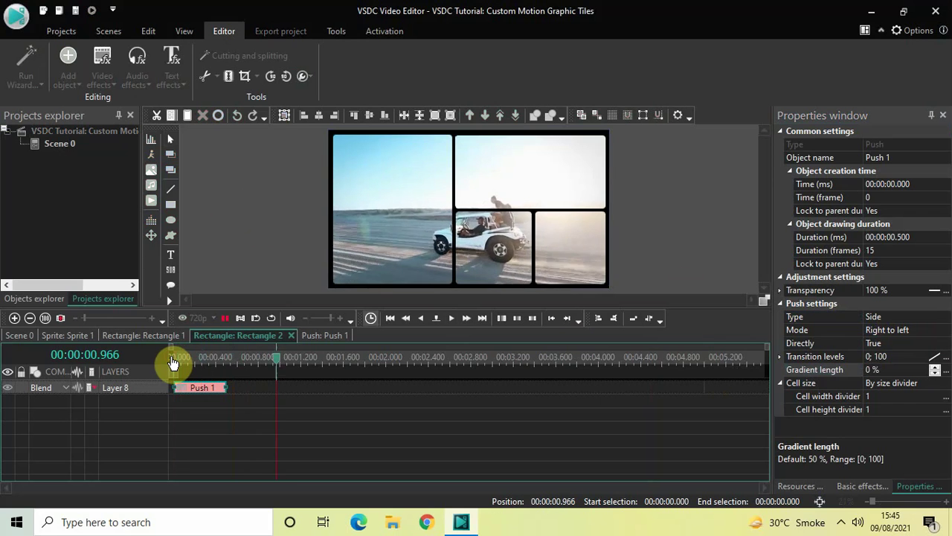
key("space")
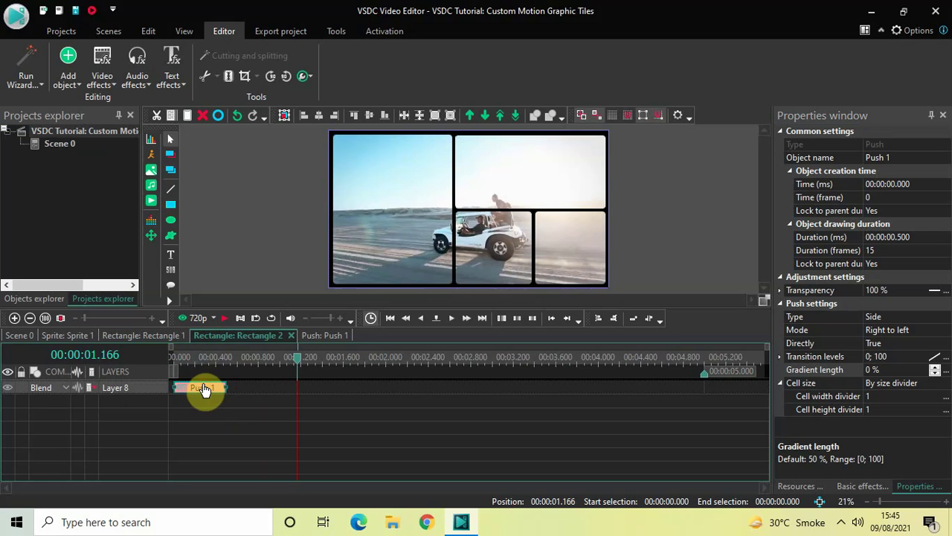
Step: Paste a copy of the Push transition, place it at the end of the timeline from 4.5 s, and set its Directly option to False
key("ctrl+v")
left_click_drag(205, 389, 682, 372)
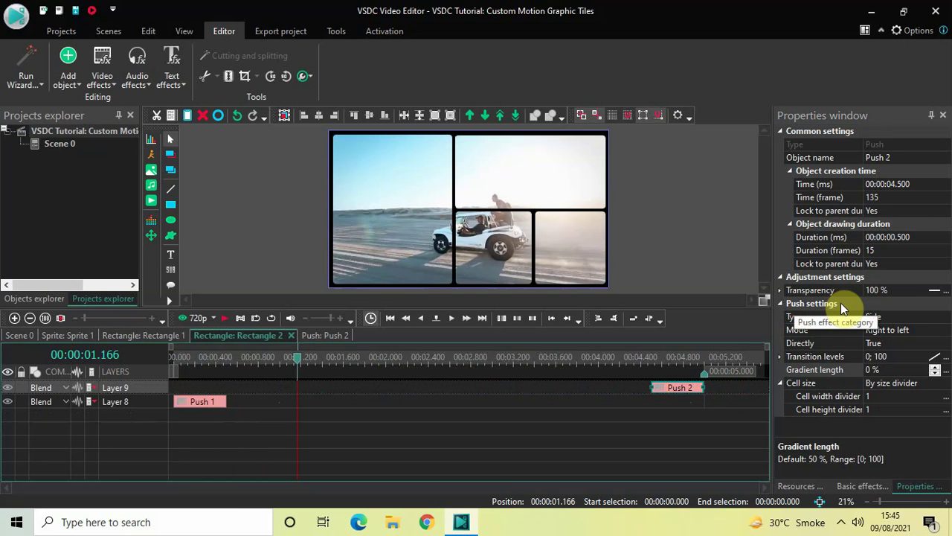
double_click(907, 343)
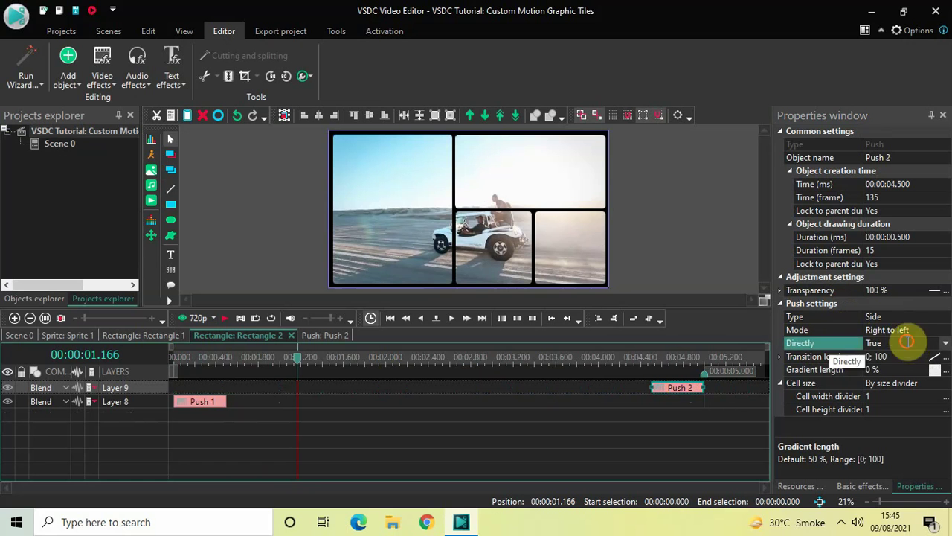
Step: Preview the closing Push transition from about 4.27 s and return to the black rectangle's timeline
left_click(629, 357)
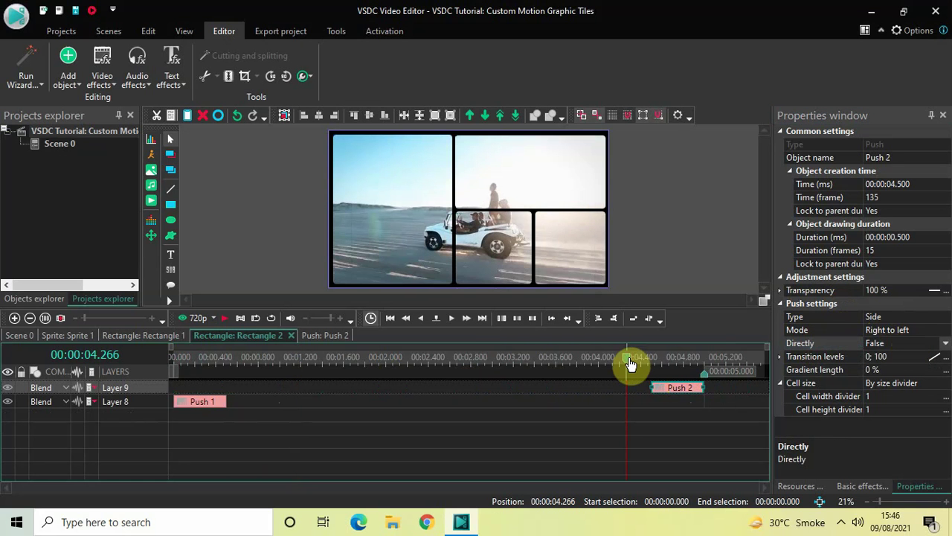
key("space")
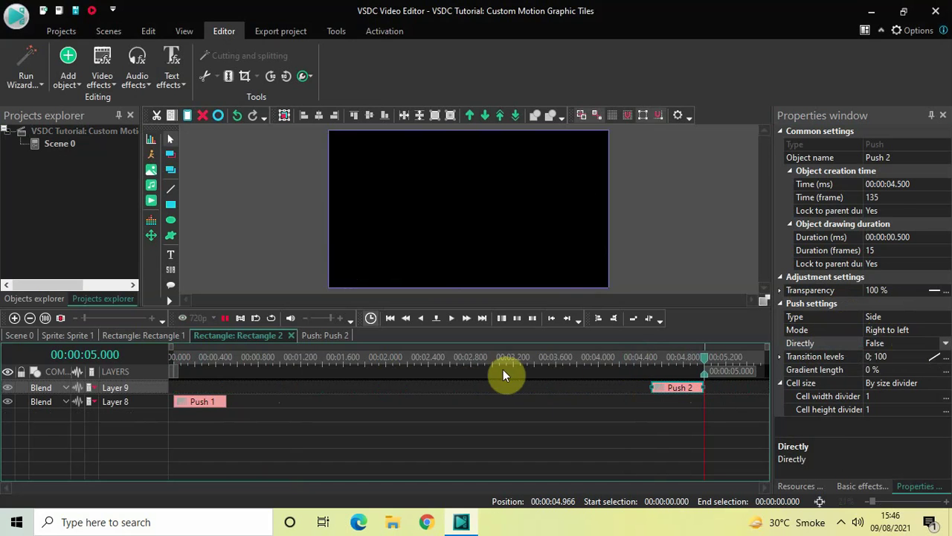
left_click(123, 334)
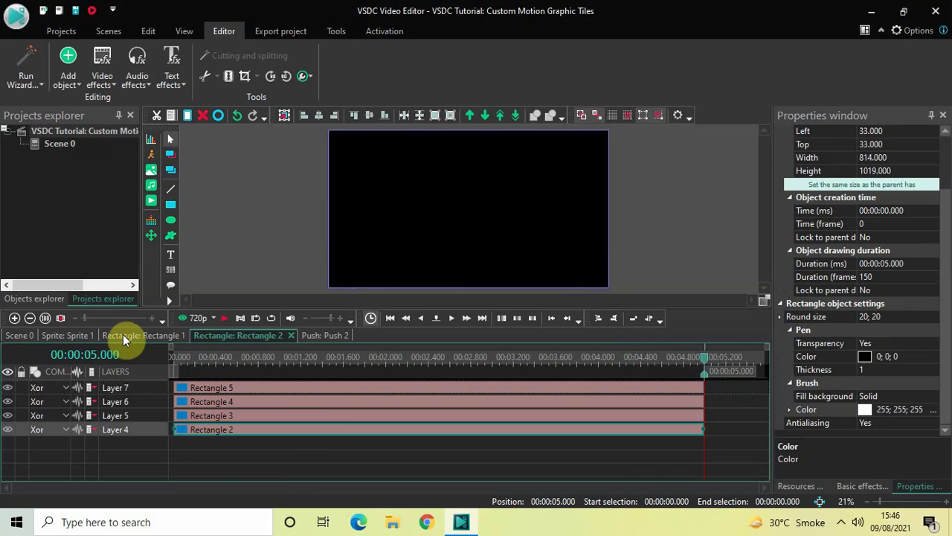
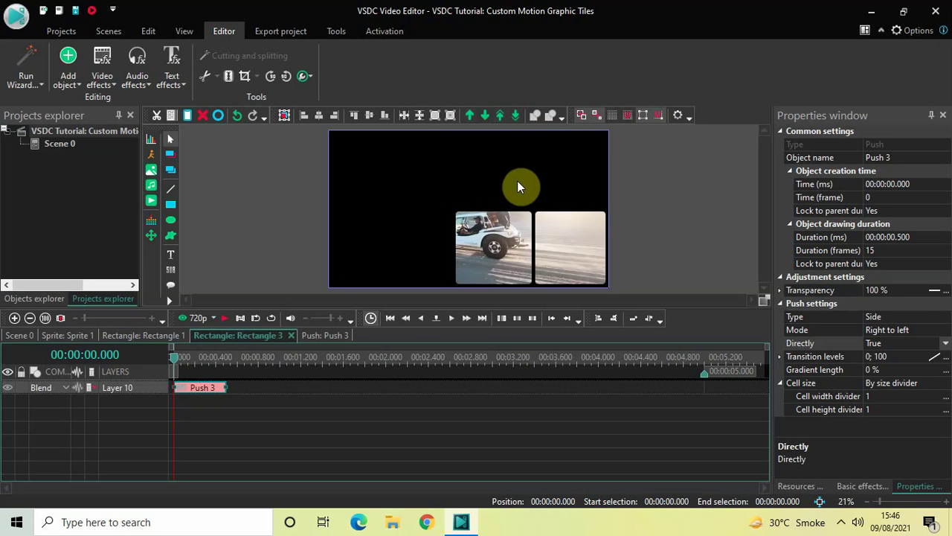
Step: Set the opening Push transition's mode to Bottom to top for the upper-right tile and preview it from the start
left_click(945, 330)
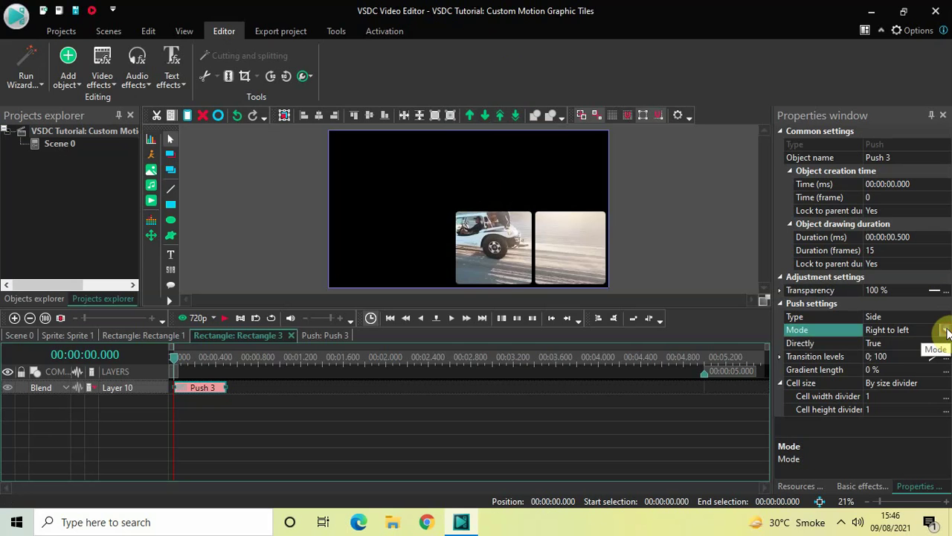
left_click(946, 330)
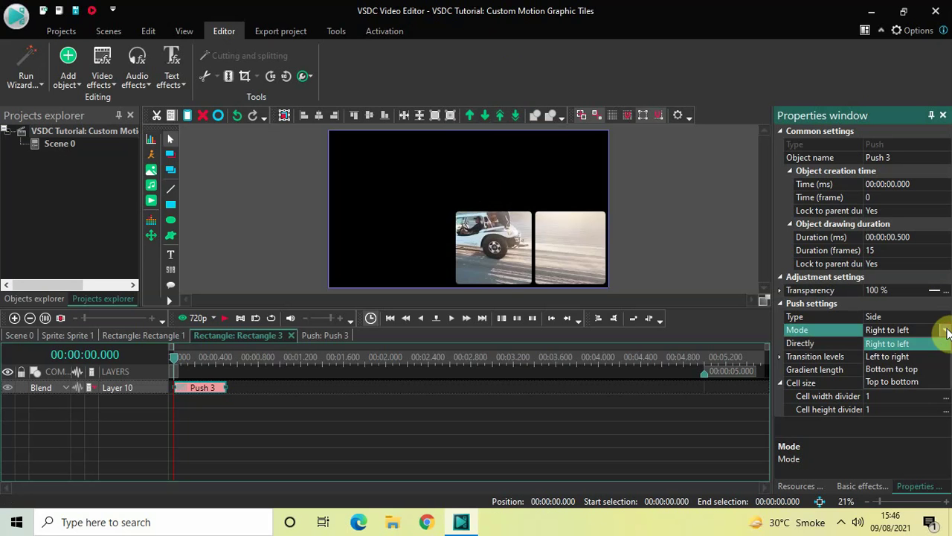
left_click(921, 376)
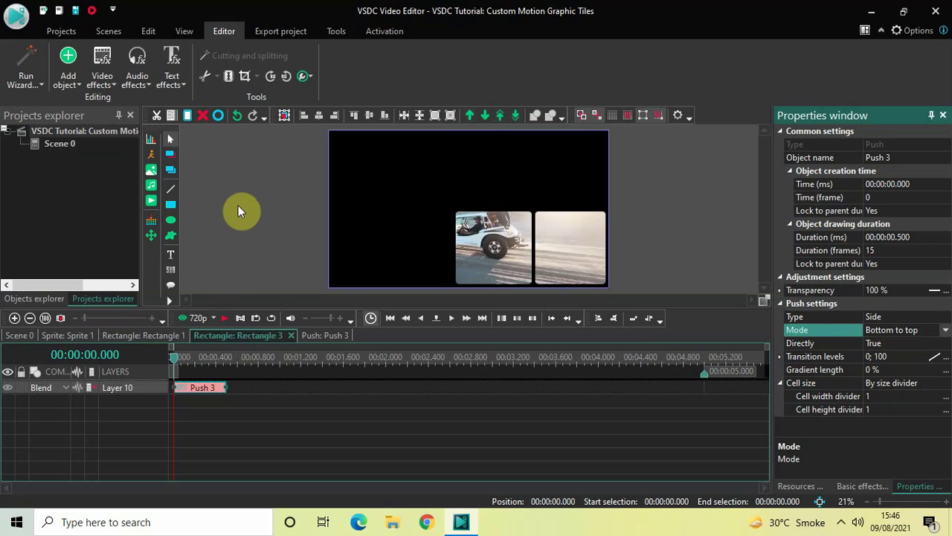
key("space")
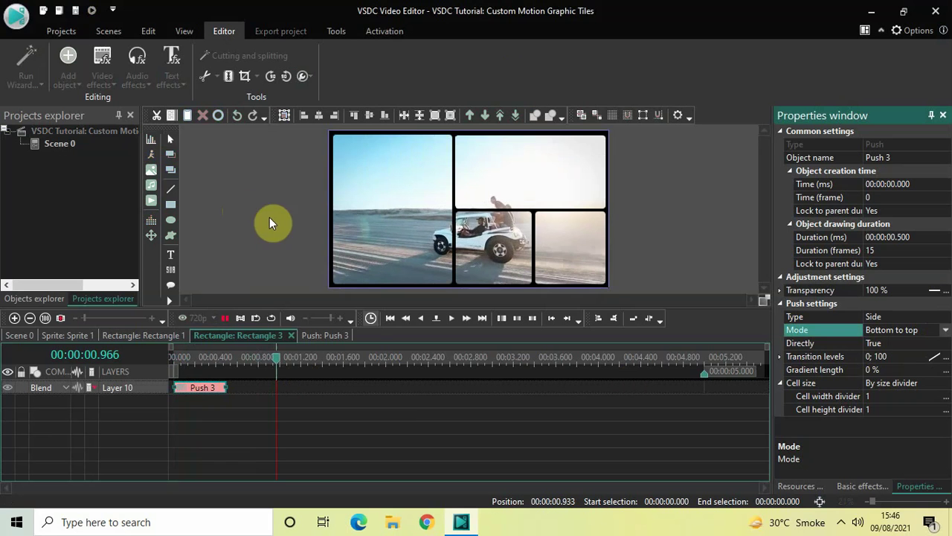
key("space")
Step: Paste a Push transition copy at the end of the upper-right tile's timeline from 4.5 s, with mode Bottom to top and Directly False
key("ctrl+v")
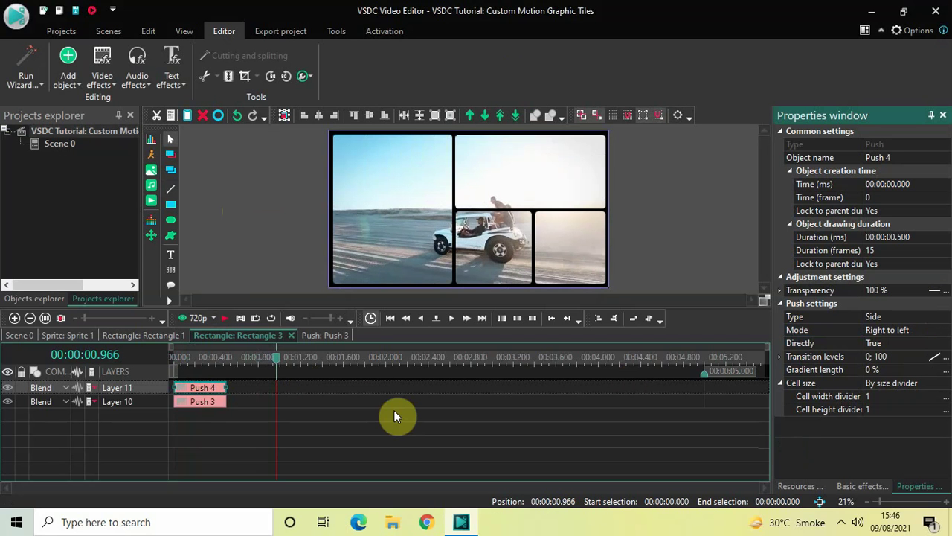
left_click_drag(200, 391, 680, 387)
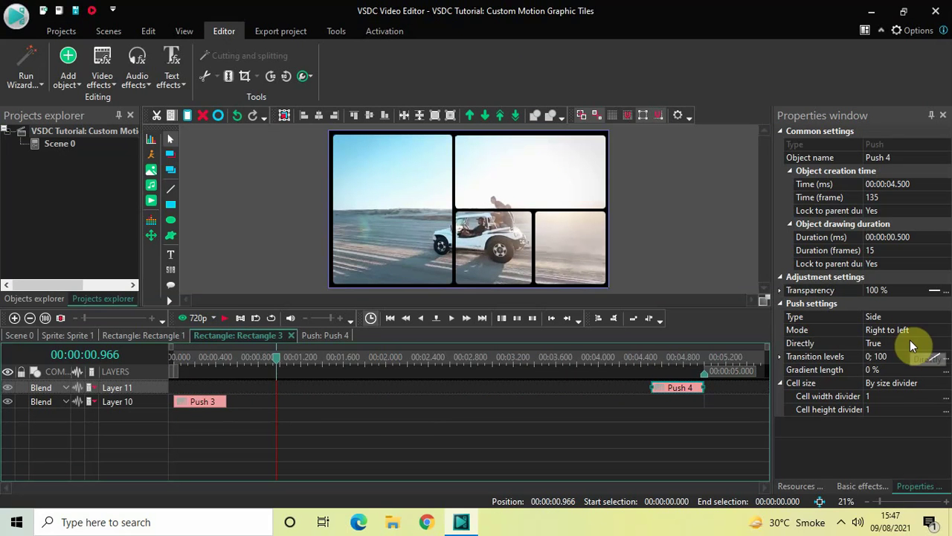
left_click(947, 330)
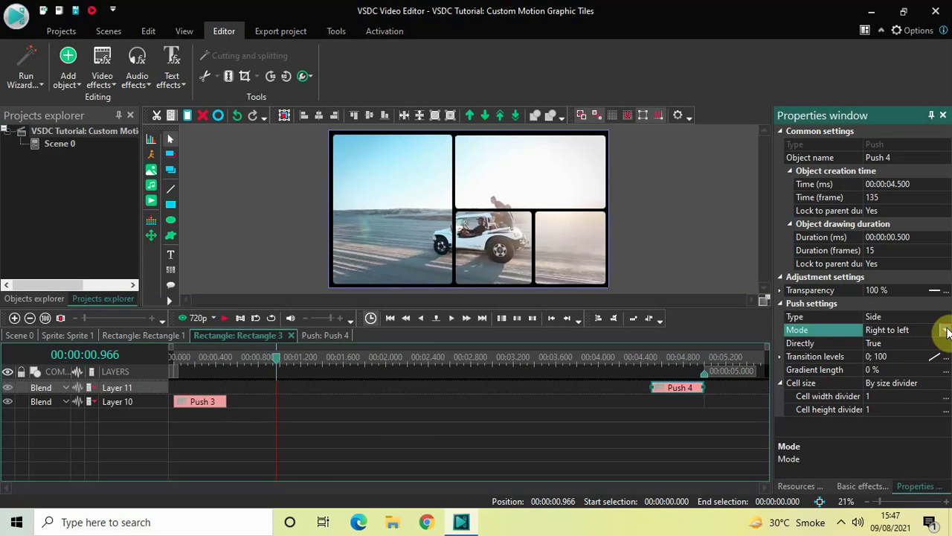
left_click(944, 331)
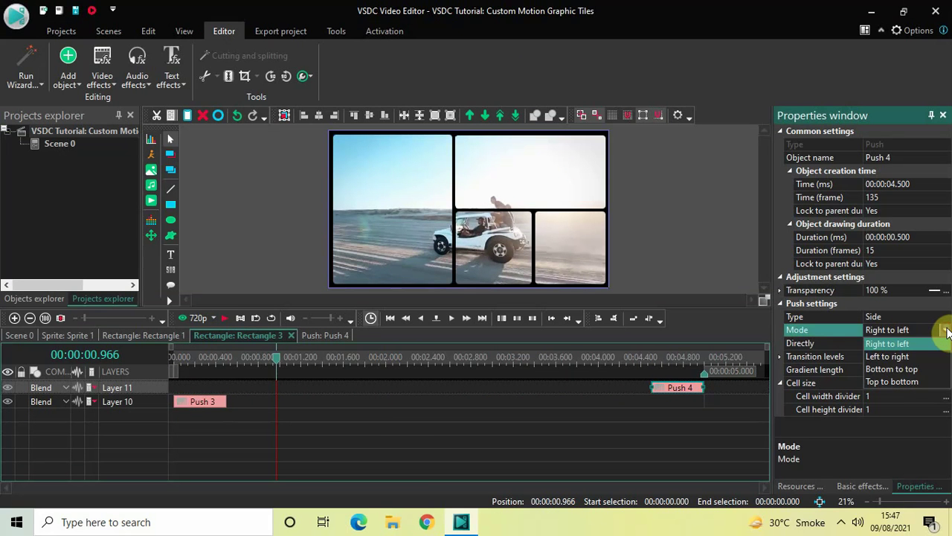
left_click(906, 367)
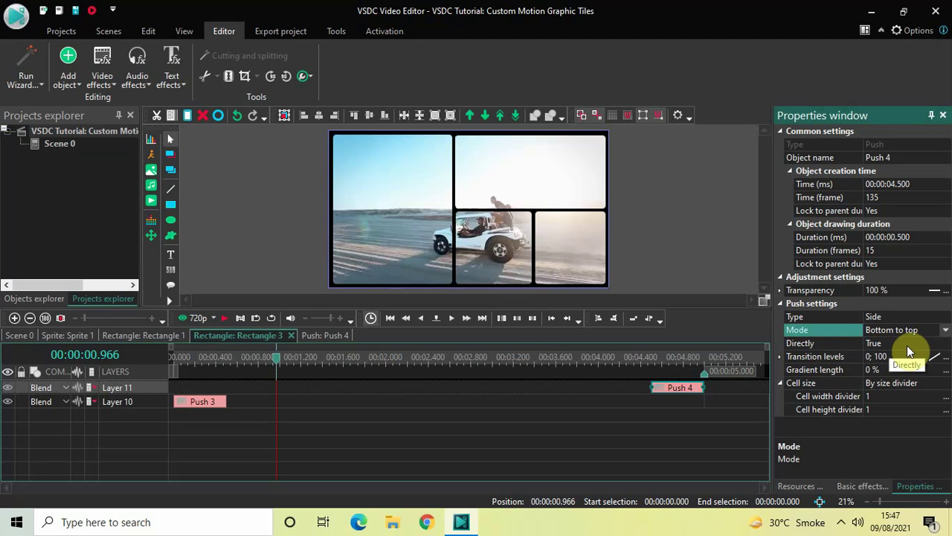
double_click(906, 345)
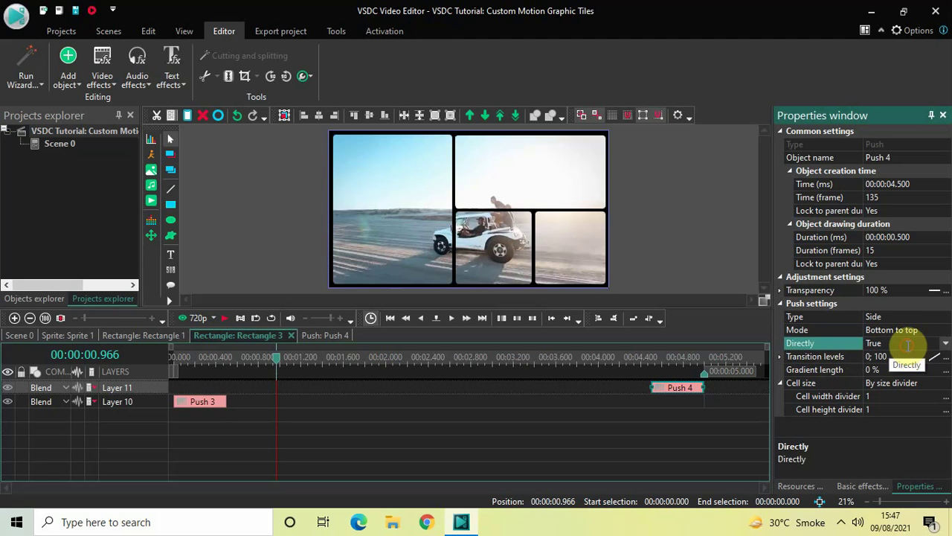
Step: Preview the upper-right tile's closing transition from about 4.17 s and return to the black rectangle's timeline
left_click(617, 357)
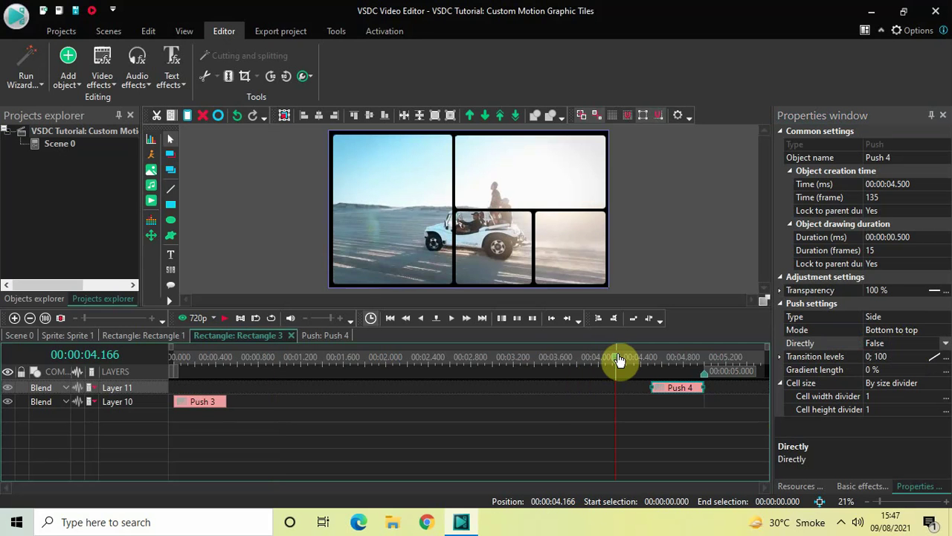
key("space")
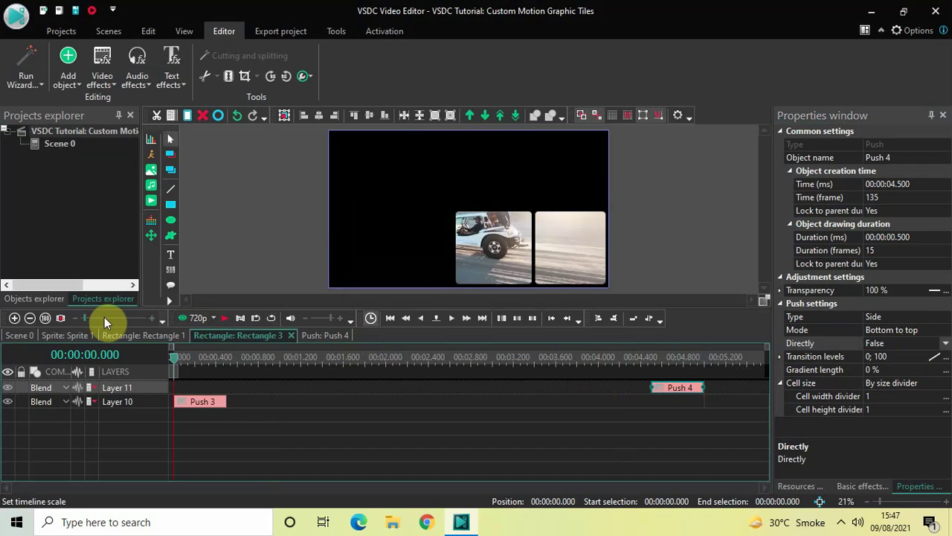
left_click(130, 332)
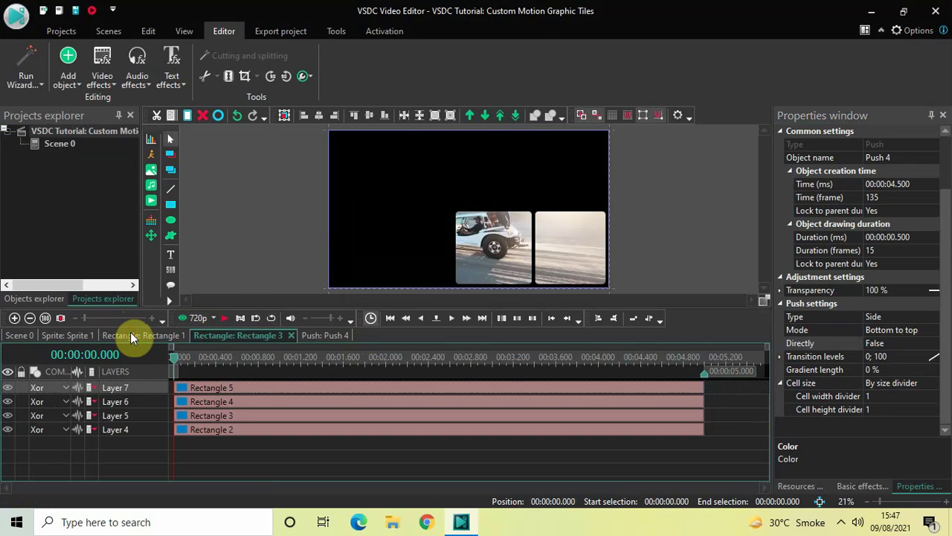
Step: Open the timeline of the lower-middle tile, Rectangle 4, and move the playhead to the start
left_click(407, 360)
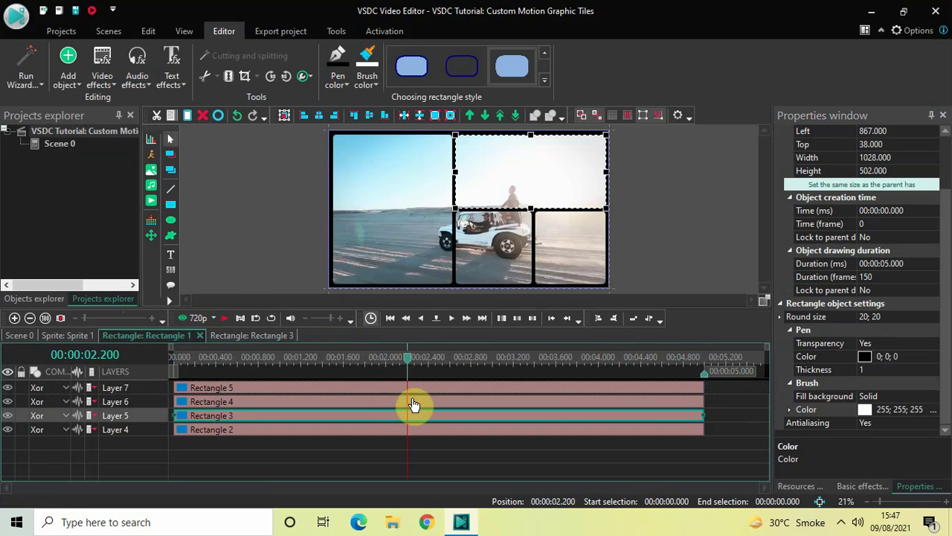
left_click(422, 403)
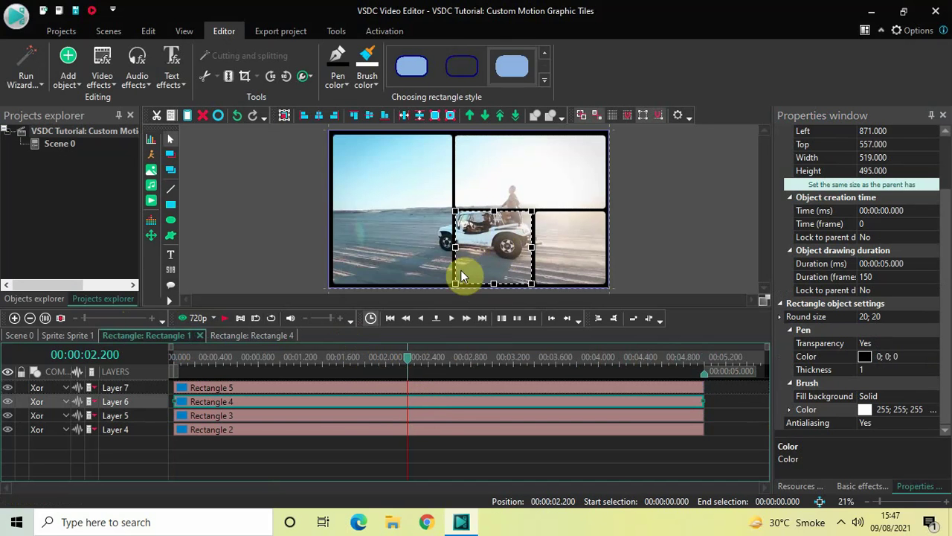
double_click(421, 403)
left_click(407, 362)
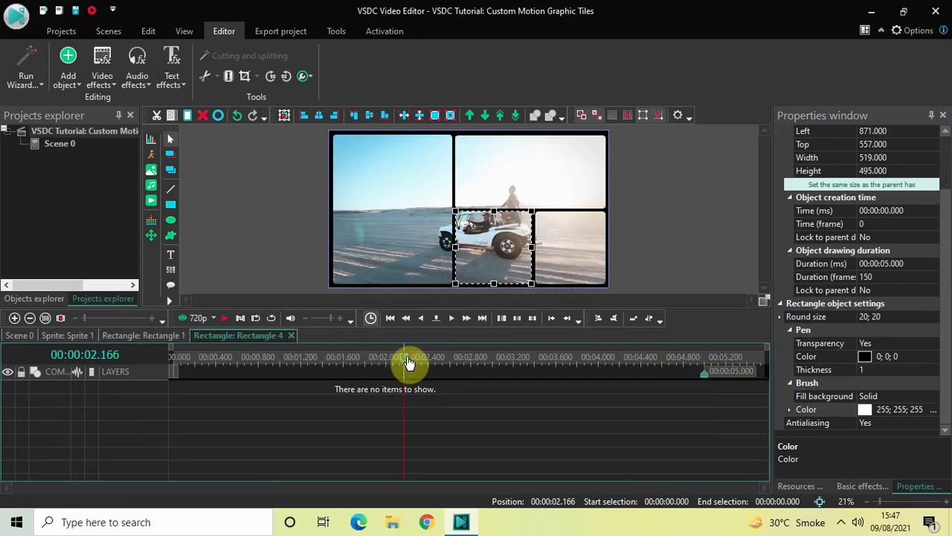
left_click_drag(407, 363, 90, 337)
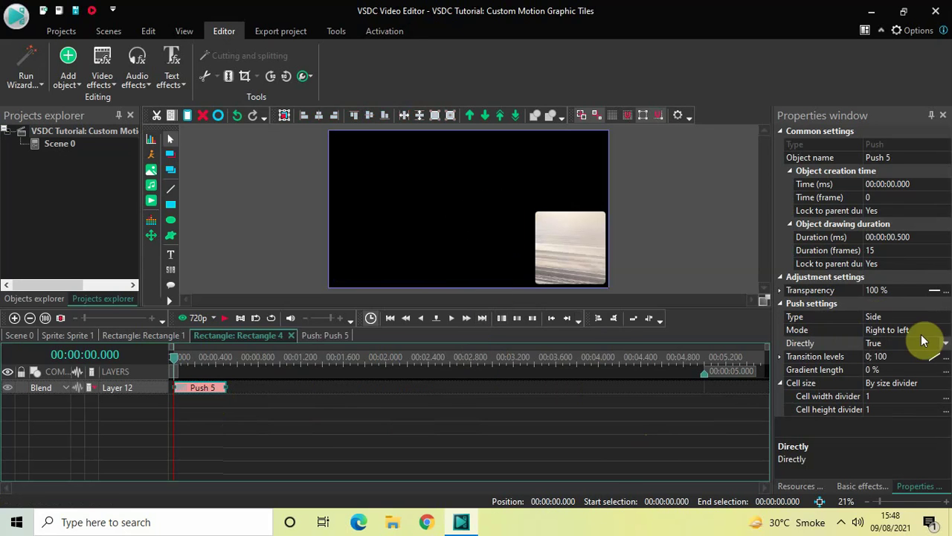
Step: Set the opening Push transition's mode to Top to bottom for the lower-middle tile and preview it from the start
left_click(949, 333)
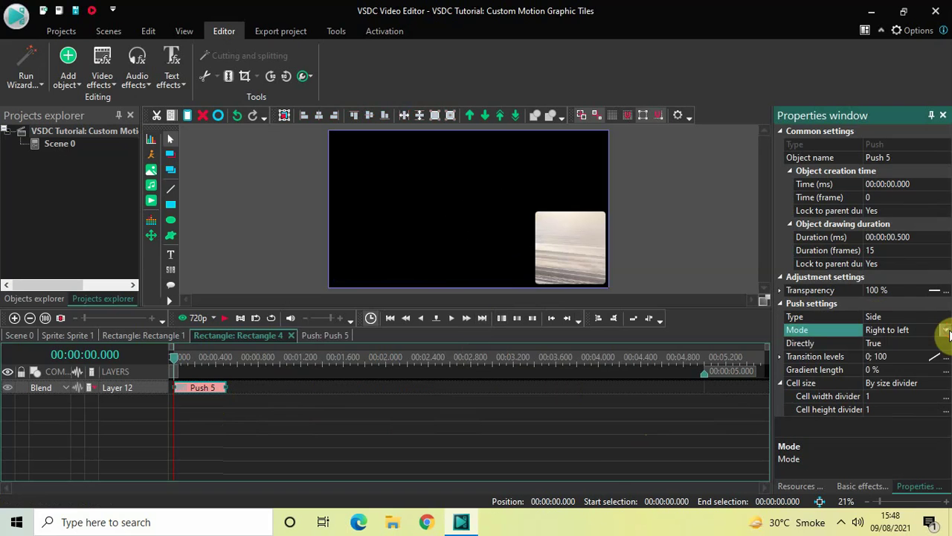
left_click(946, 330)
left_click(906, 380)
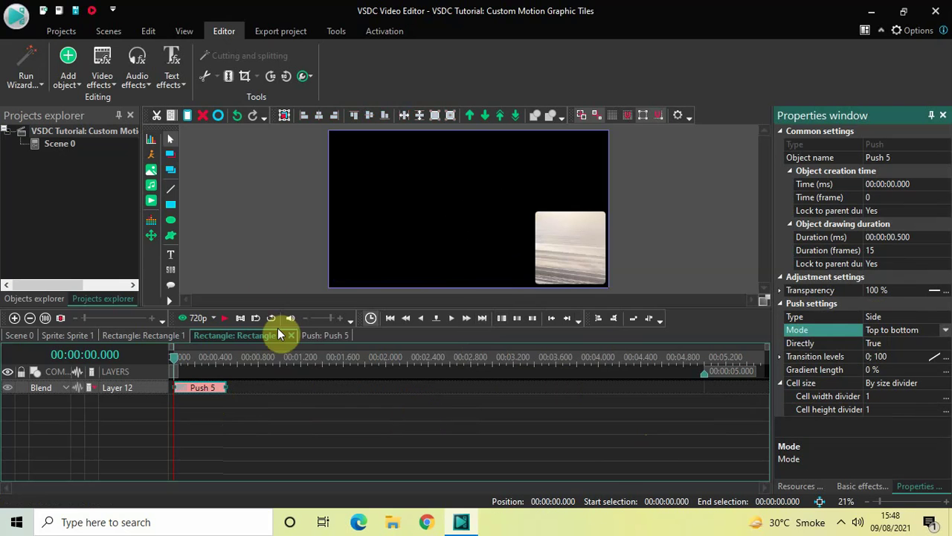
key("space")
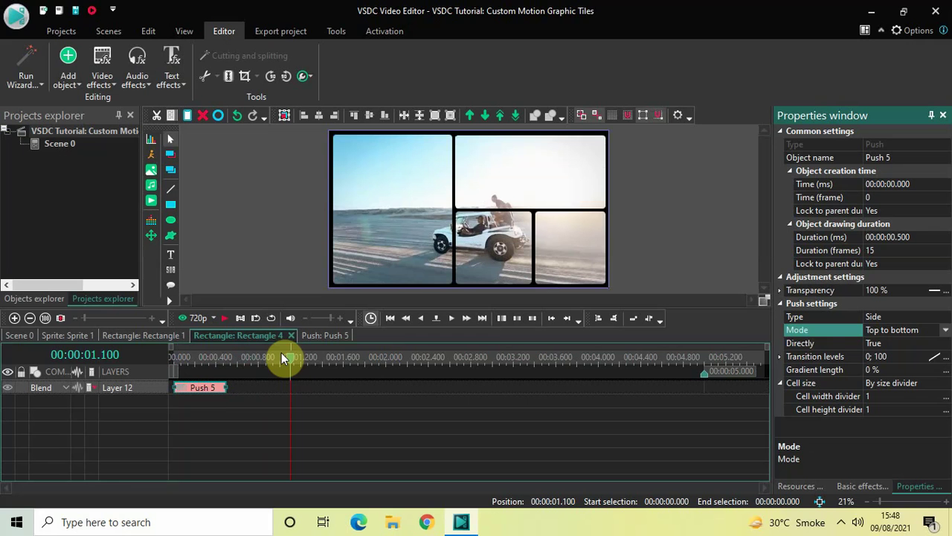
Step: Paste a Push transition copy at the end of the lower-middle tile's timeline from 4.5 s, with mode Top to bottom and Directly False
key("ctrl+v")
left_click_drag(186, 390, 671, 383)
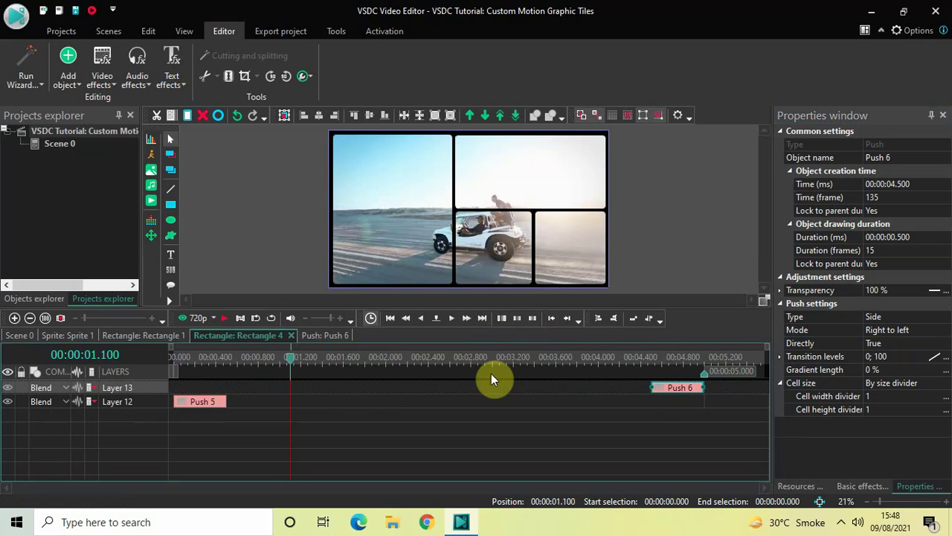
left_click(948, 333)
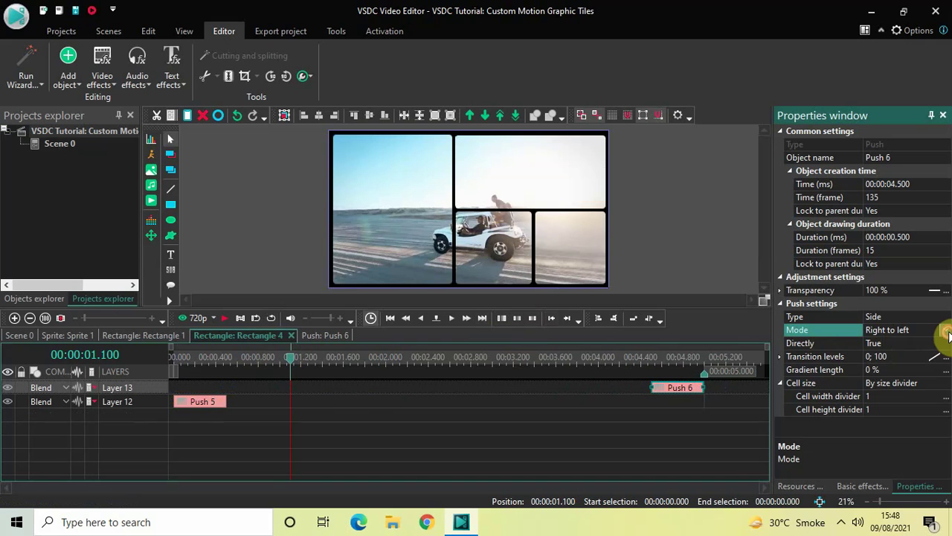
left_click(946, 331)
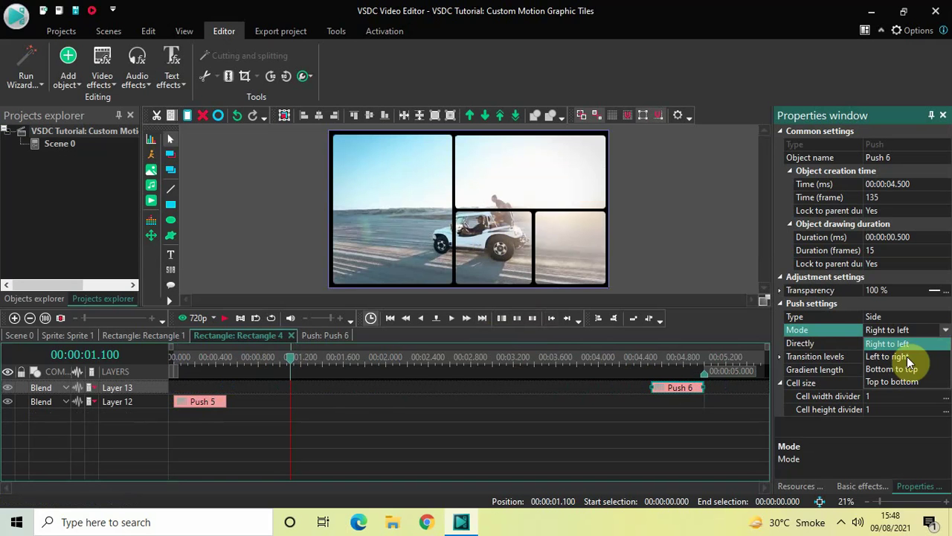
left_click(891, 380)
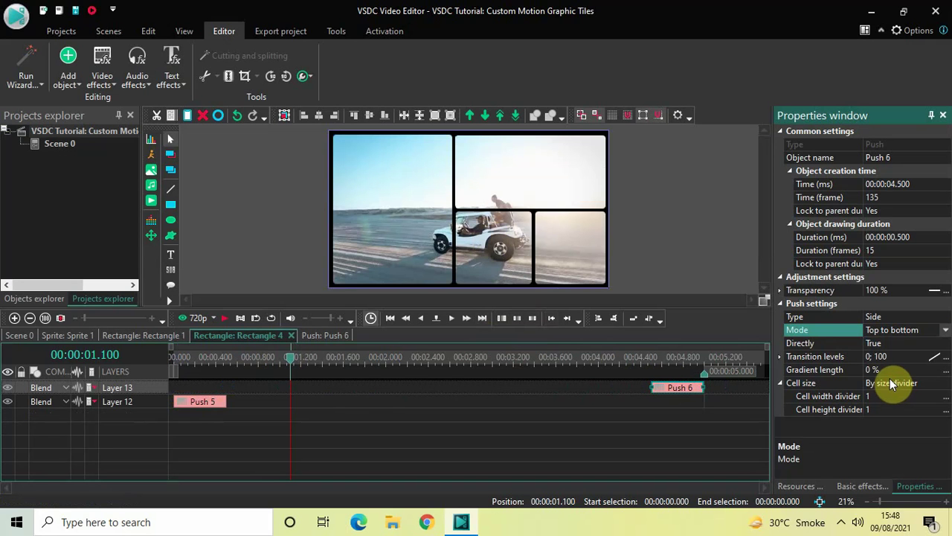
double_click(908, 341)
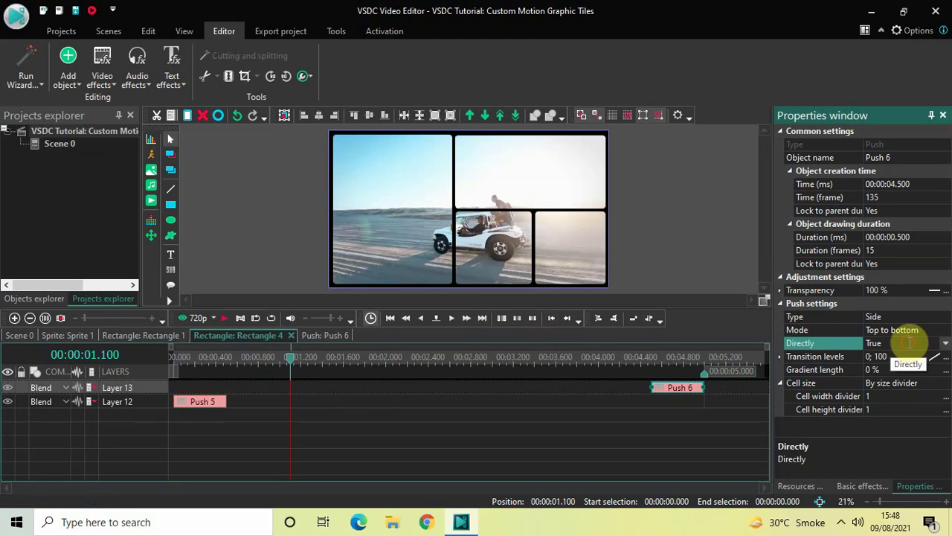
Step: Preview the lower-middle tile's closing transition from about 4.17 s and return to the black rectangle's timeline
left_click(617, 360)
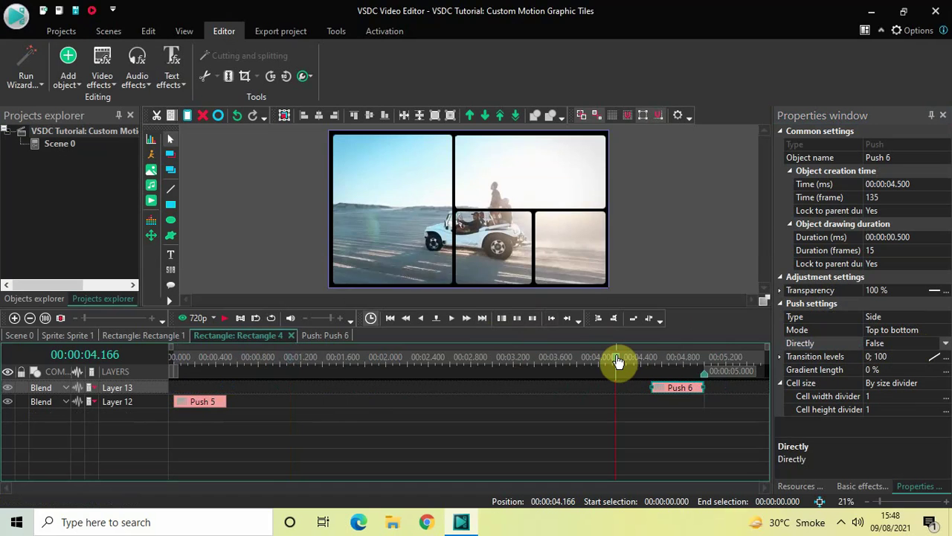
key("space")
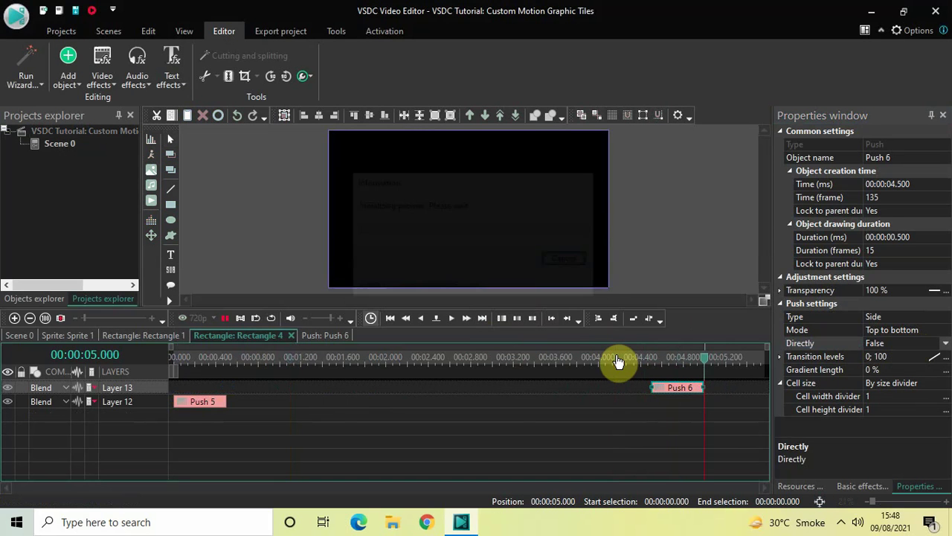
left_click(125, 335)
Step: Open the timeline of the lower-right tile, Rectangle 5, and move the playhead to the start
left_click(421, 362)
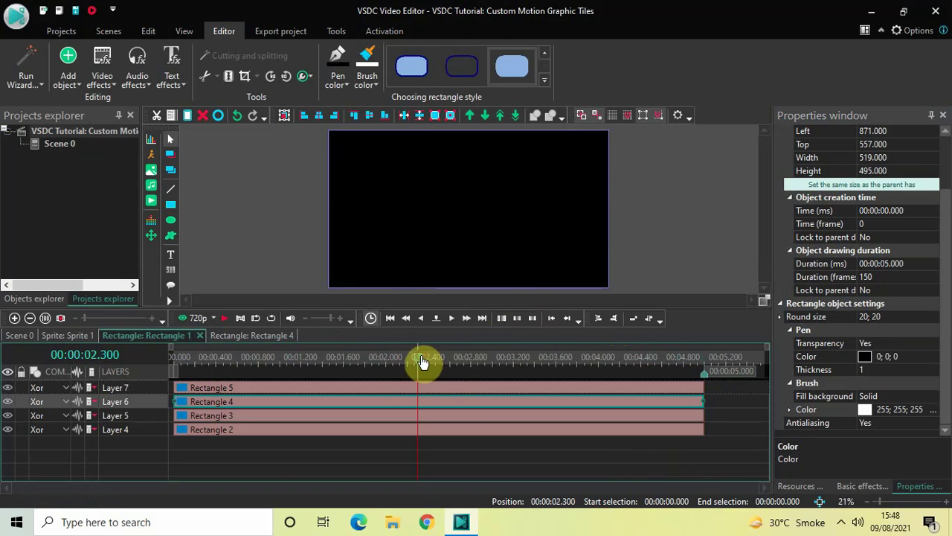
left_click(459, 388)
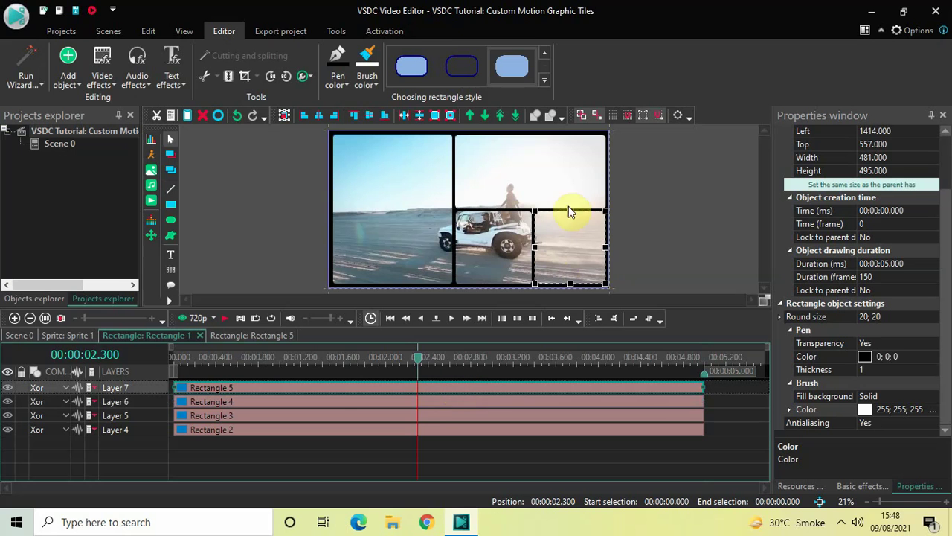
double_click(449, 390)
left_click_drag(420, 367, 85, 378)
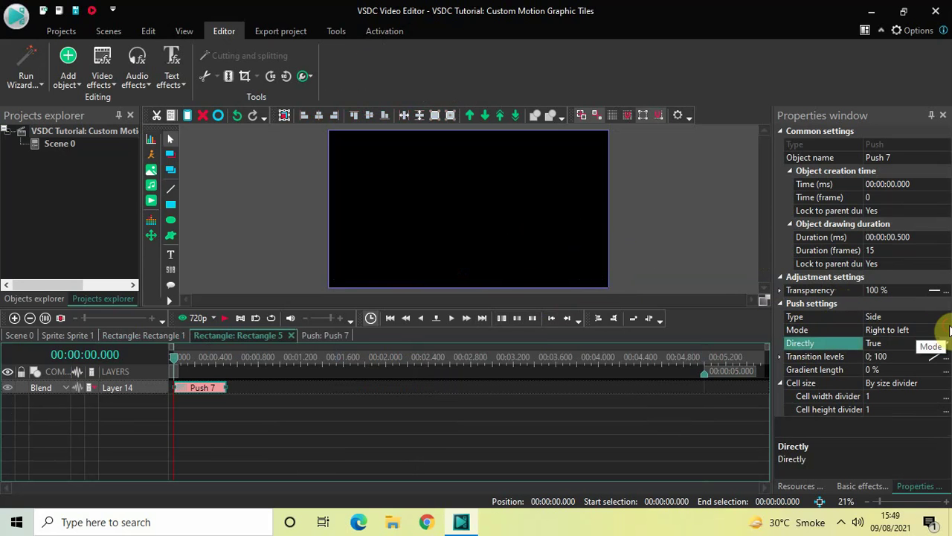
Step: Set the opening Push transition's mode to Left to right for the lower-right tile and preview it from the start
left_click(947, 330)
left_click(946, 330)
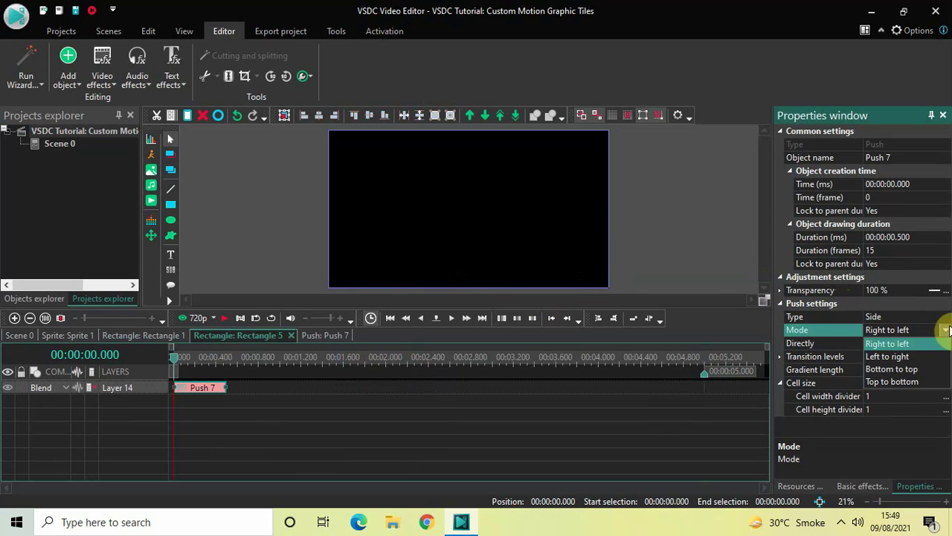
left_click(909, 358)
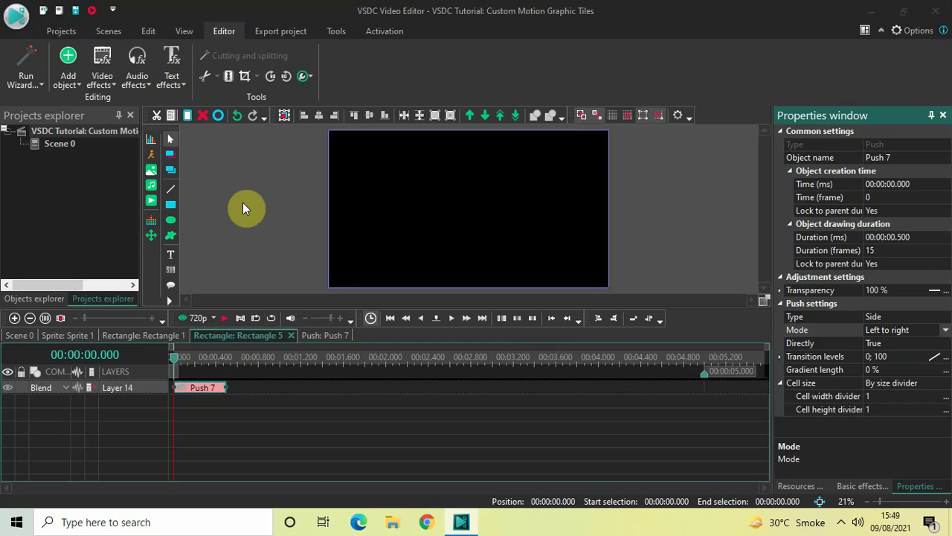
key("space")
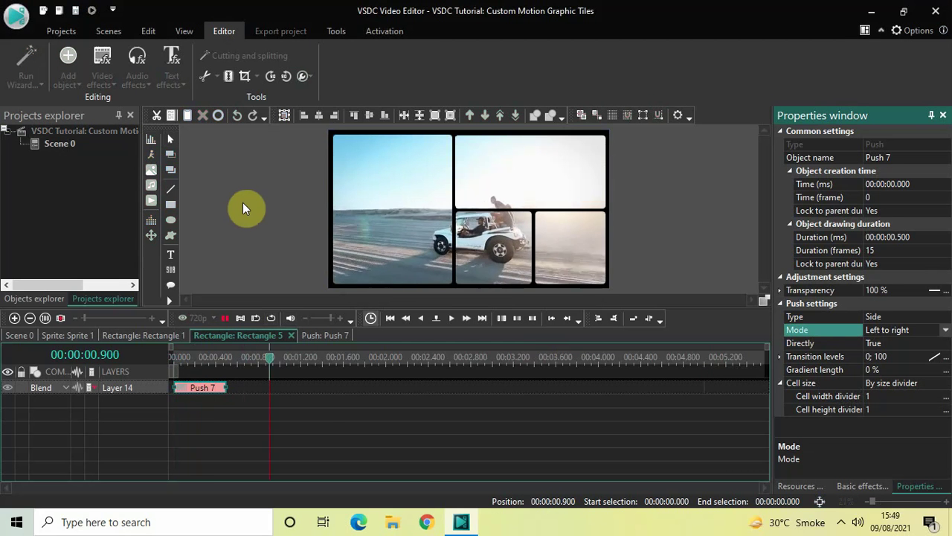
key("space")
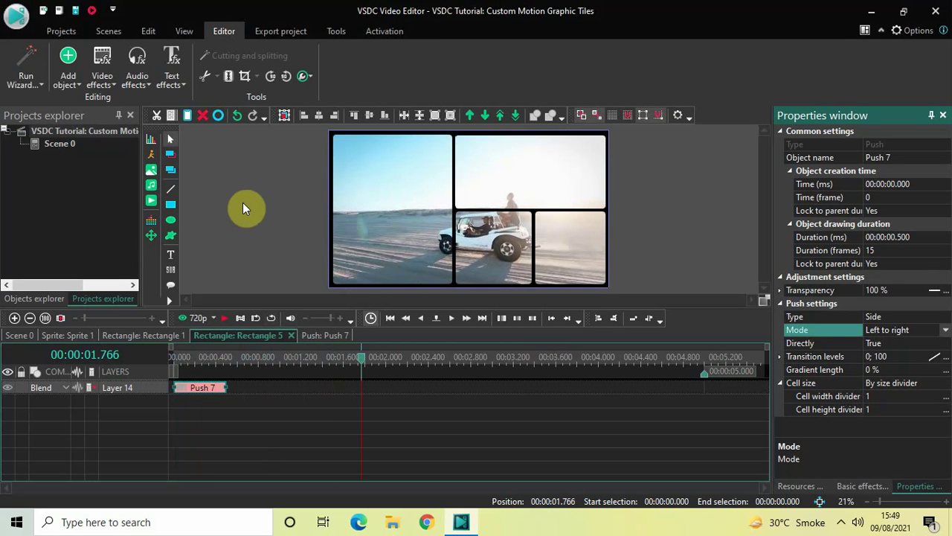
Step: Paste a Push transition copy at the end of the lower-right tile's timeline from 4.5 s, with mode Left to right and Directly False
key("ctrl+v")
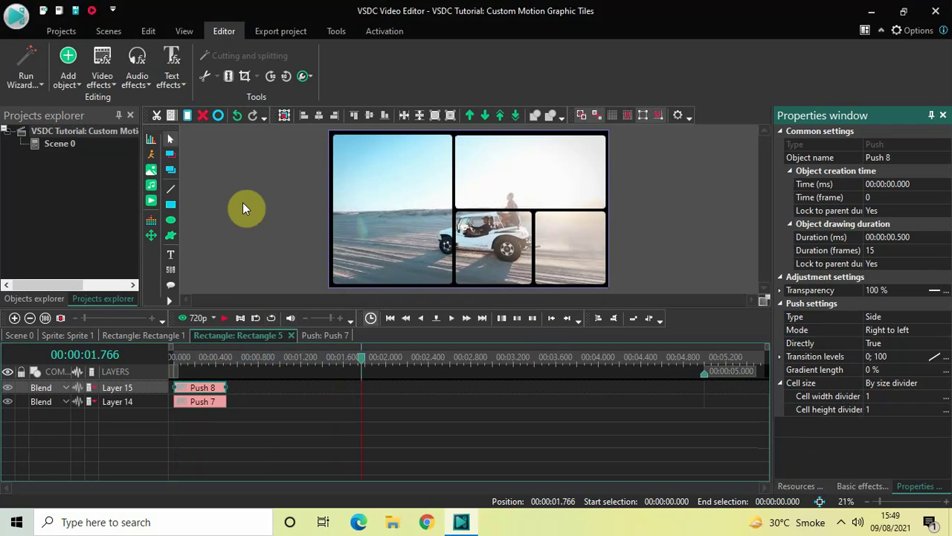
left_click_drag(198, 389, 683, 363)
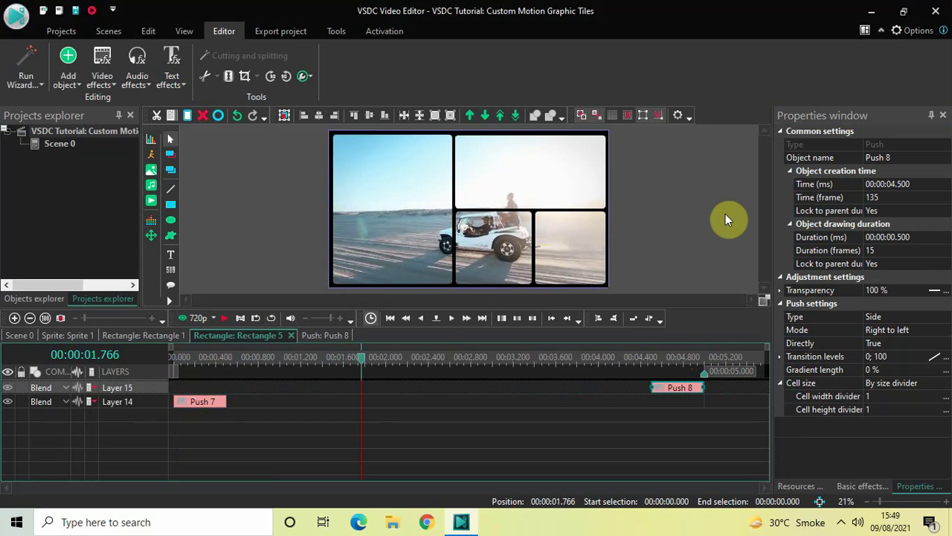
left_click(946, 329)
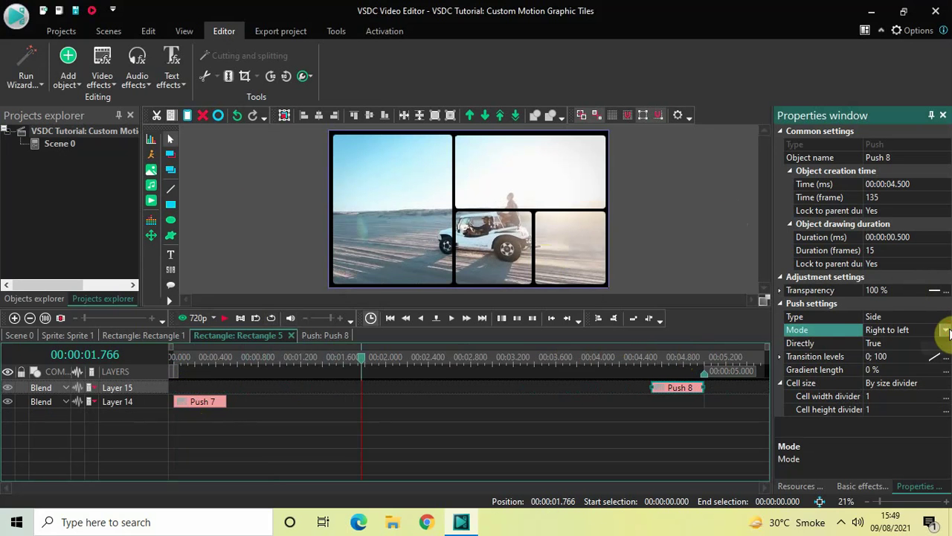
left_click(947, 330)
key("Escape")
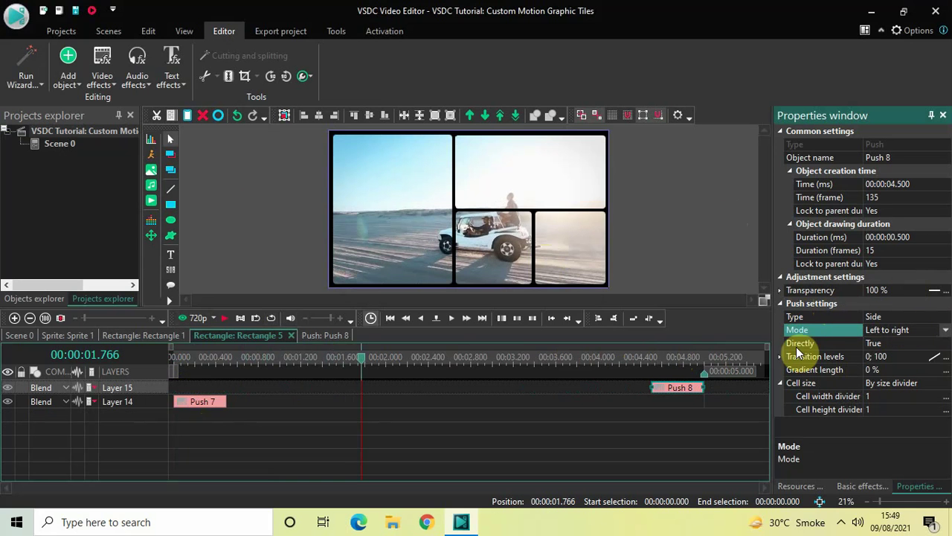
double_click(904, 346)
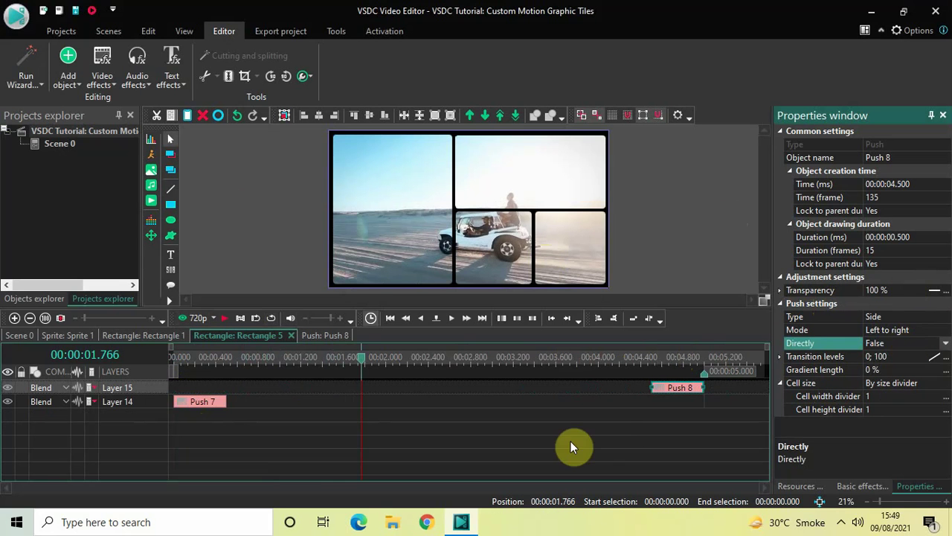
Step: Return to Scene 0 and preview the complete tile animation from the start to the end at 5 s, then replay it from the start
left_click(18, 336)
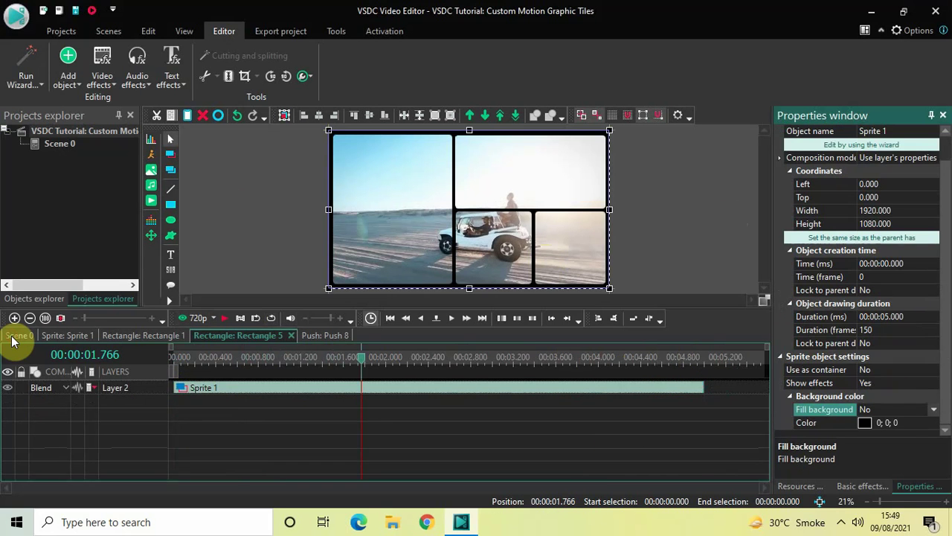
left_click(170, 362)
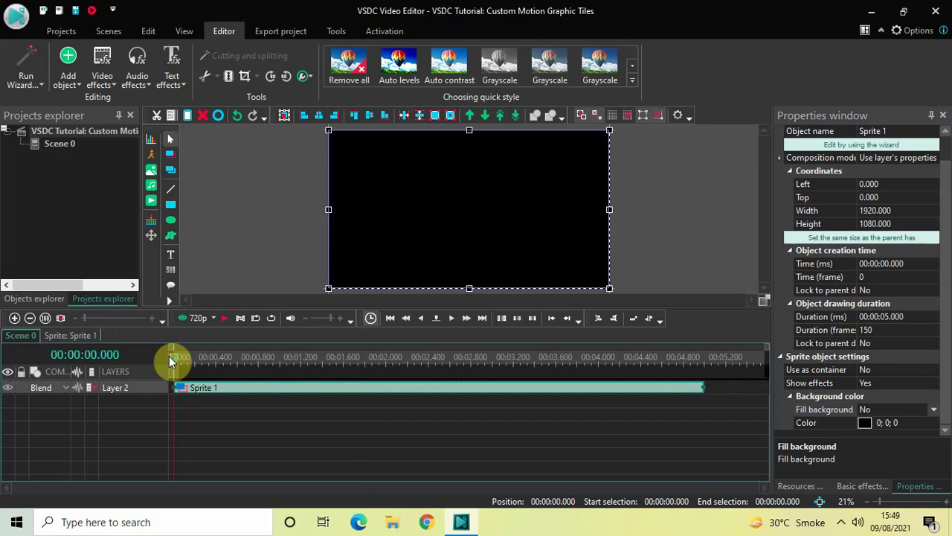
left_click(228, 221)
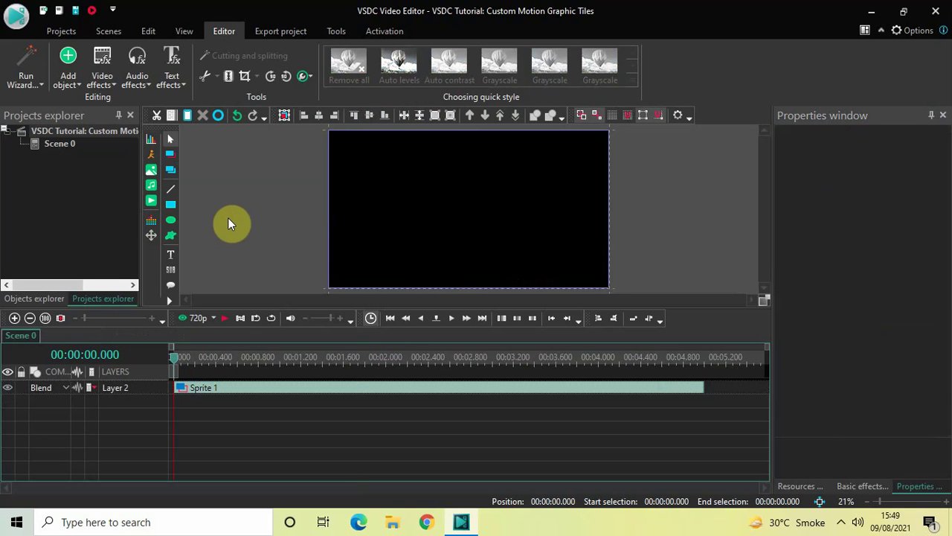
key("space")
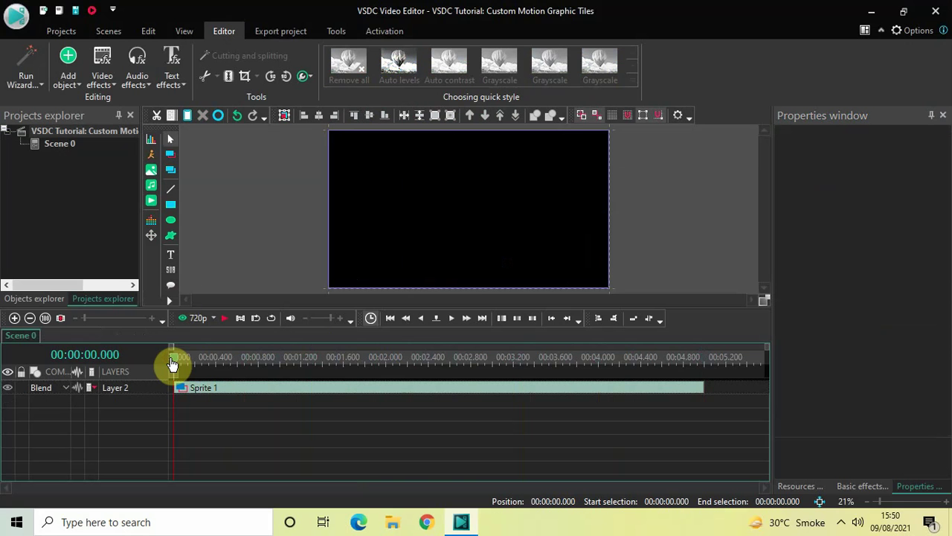
key("space")
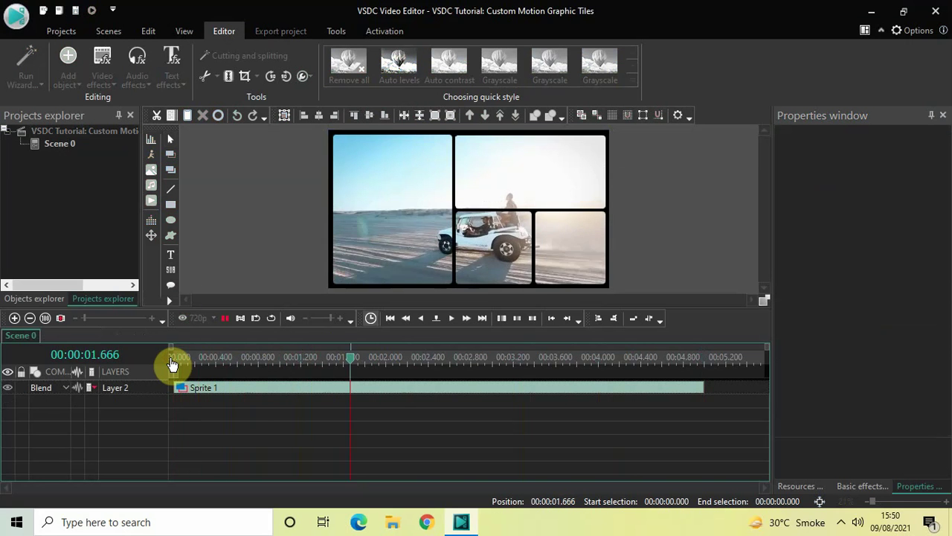
left_click(222, 325)
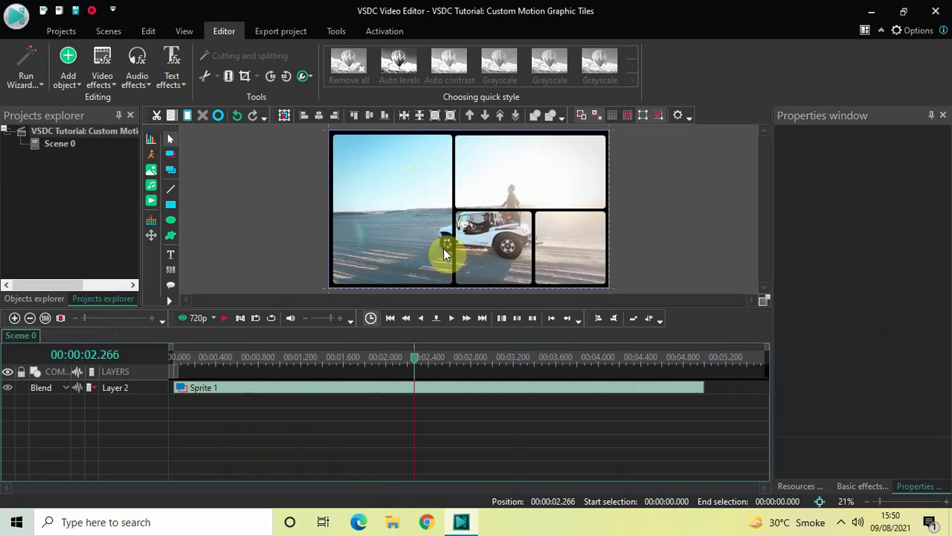
key("space")
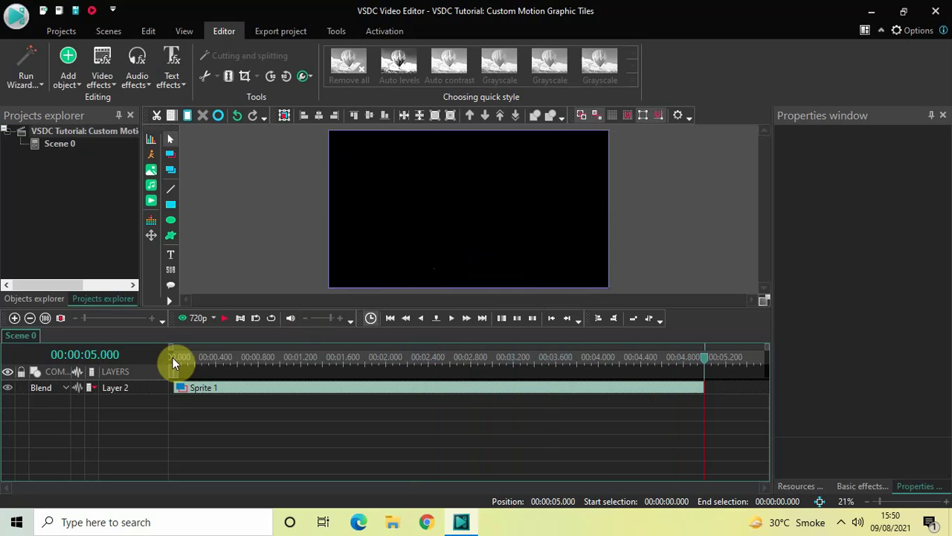
key("space")
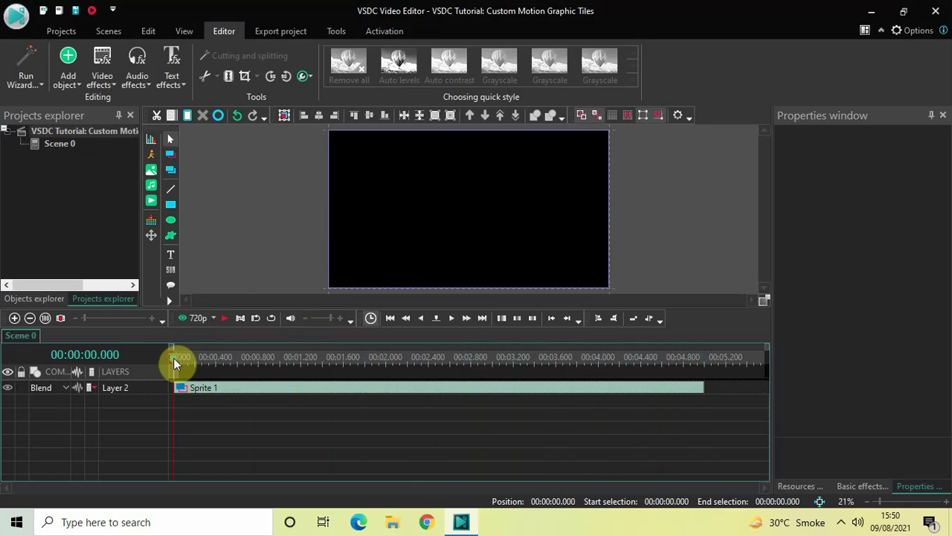
key("space")
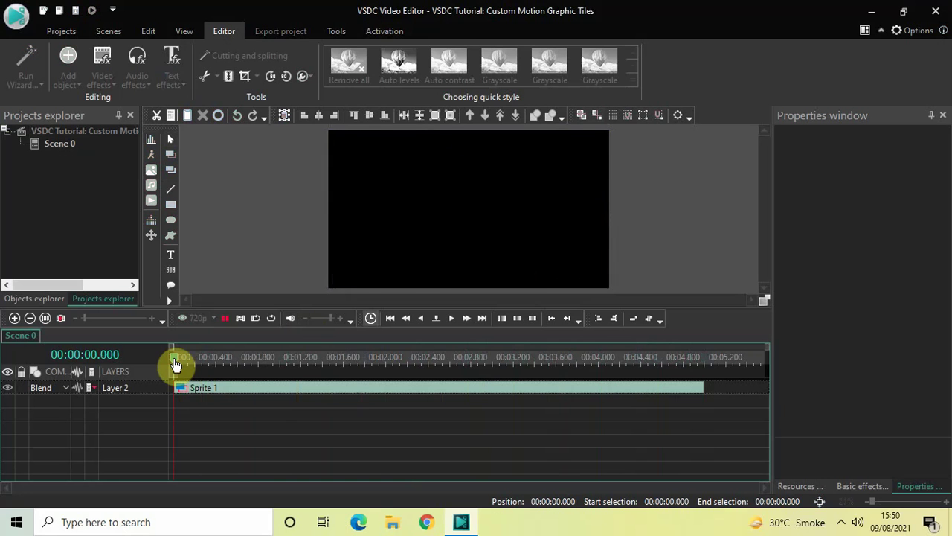